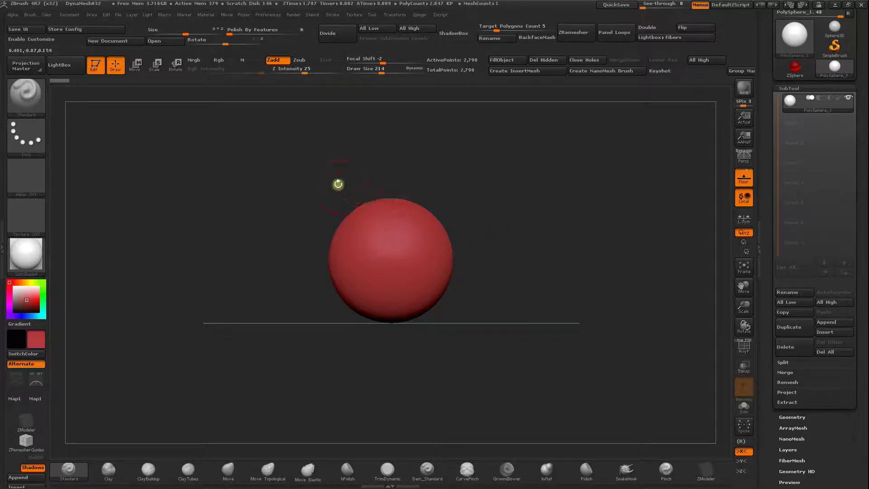
Step: Browse the LightBox project, tool and brush folders, including Scales, then close it
left_click(66, 71)
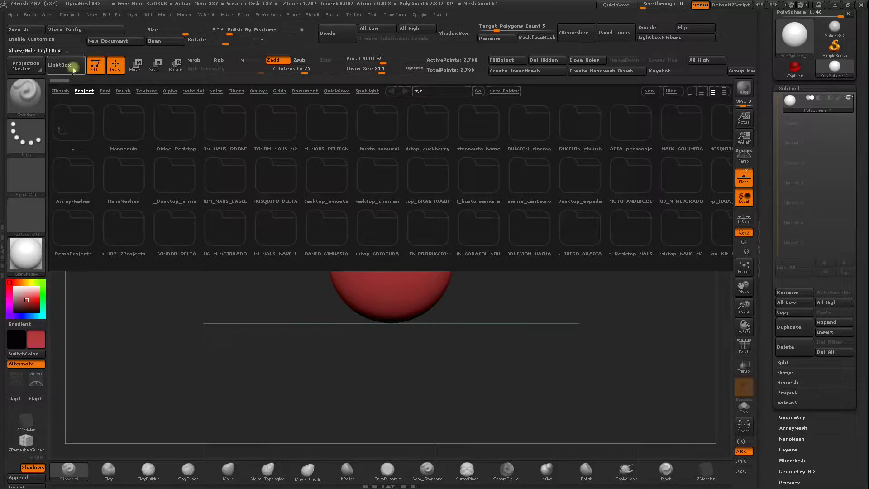
left_click(60, 90)
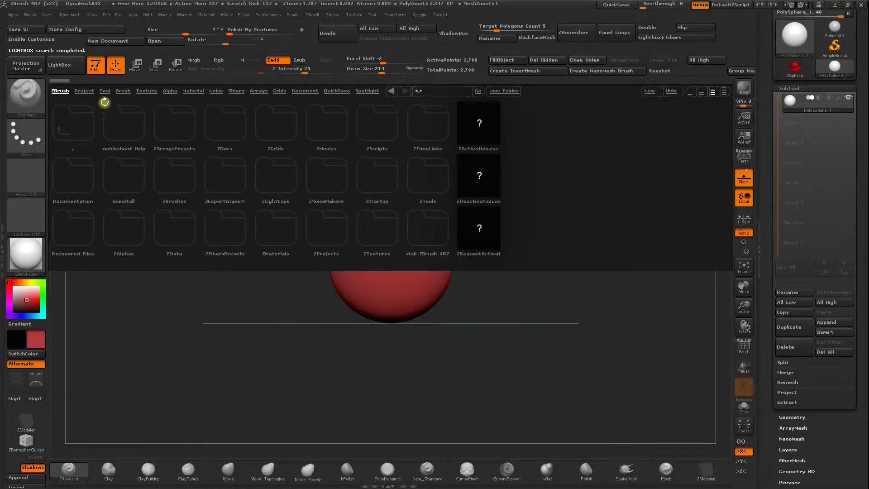
left_click(90, 92)
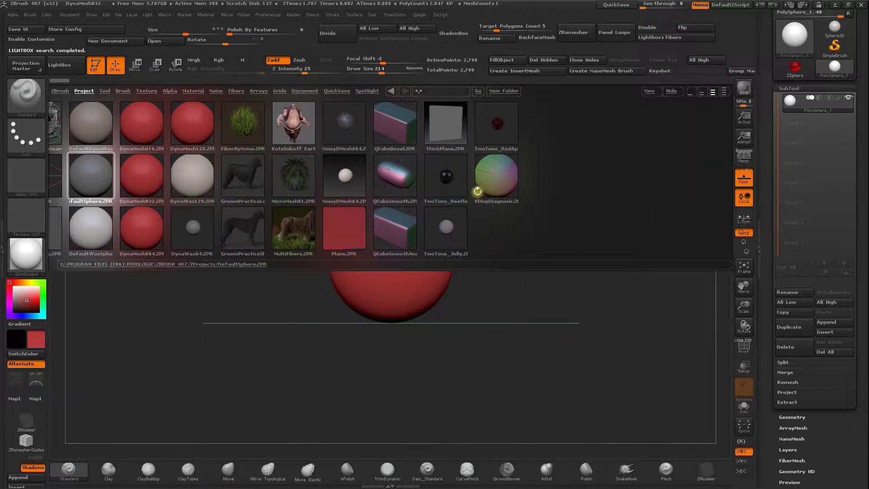
left_click(104, 91)
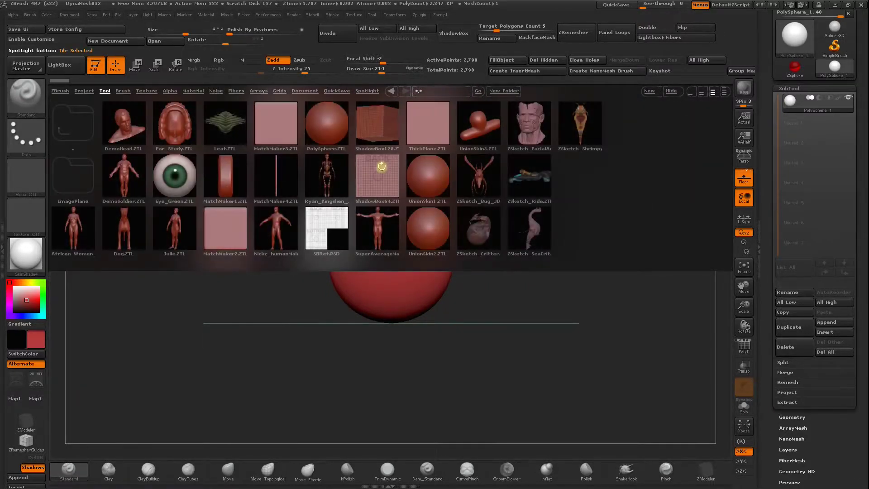
left_click(123, 92)
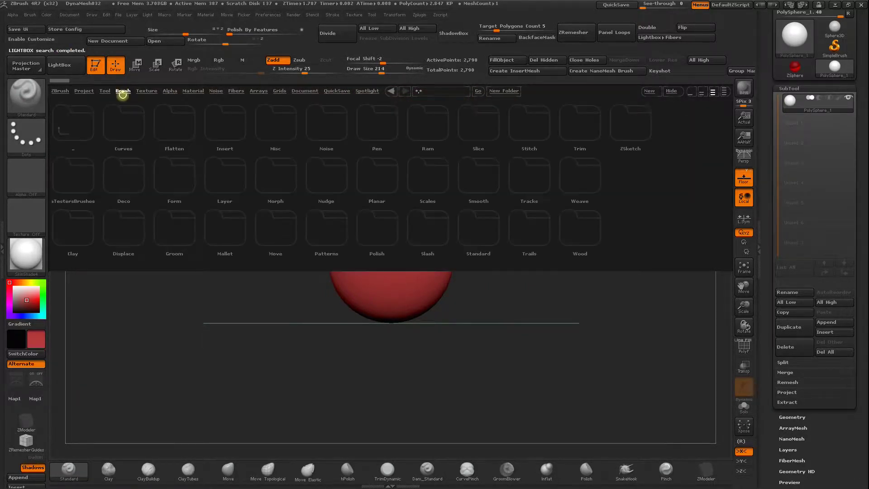
left_click(442, 172)
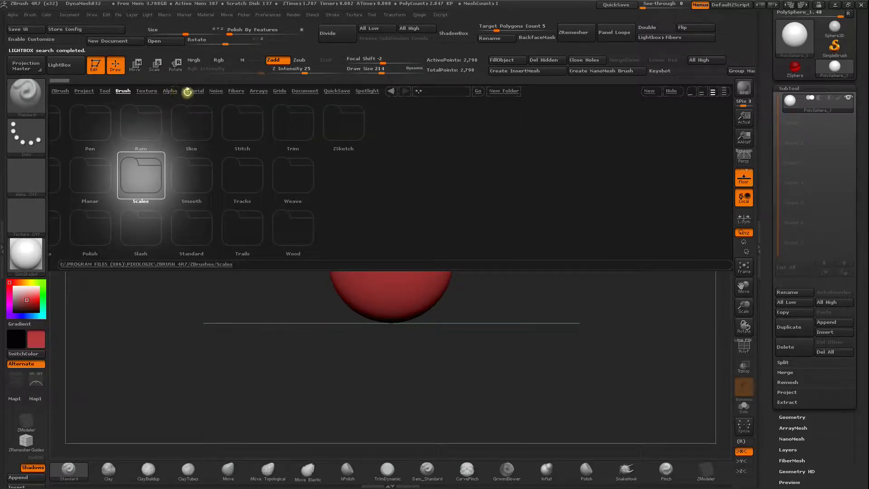
left_click(668, 92)
Step: Insert a ZSphere subtool and delete the PolySphere_1 subtool
left_click(825, 334)
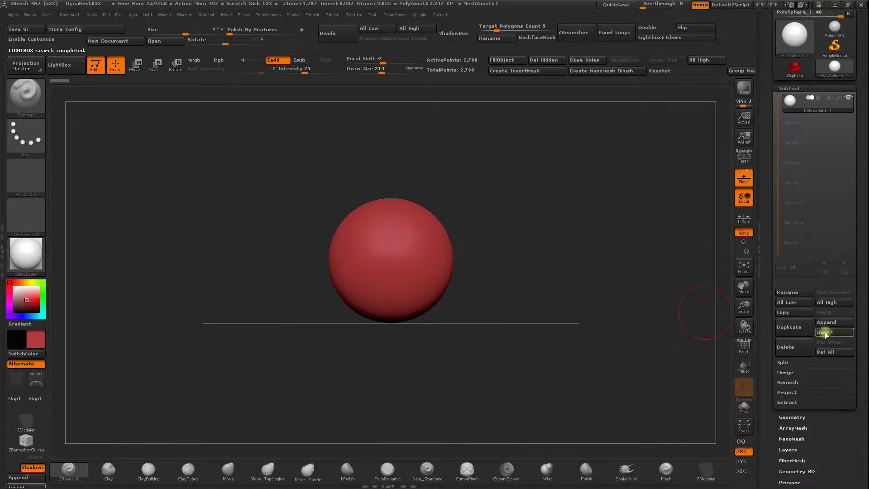
left_click(826, 332)
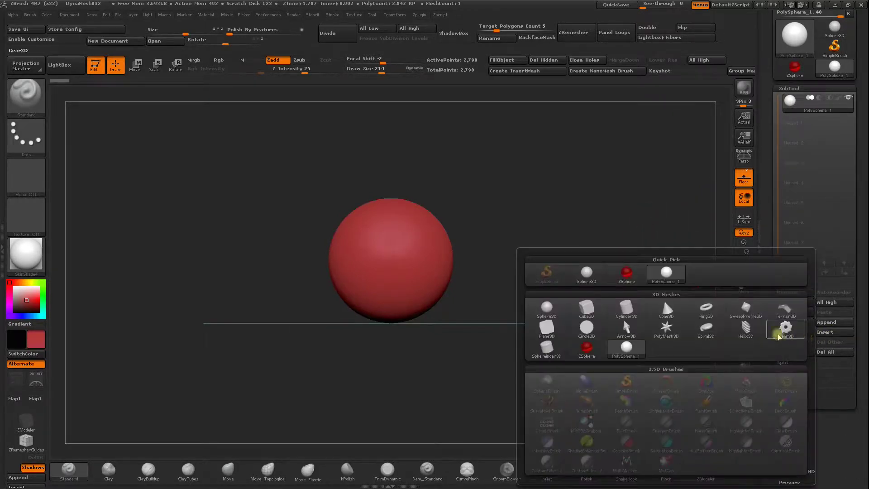
left_click(589, 350)
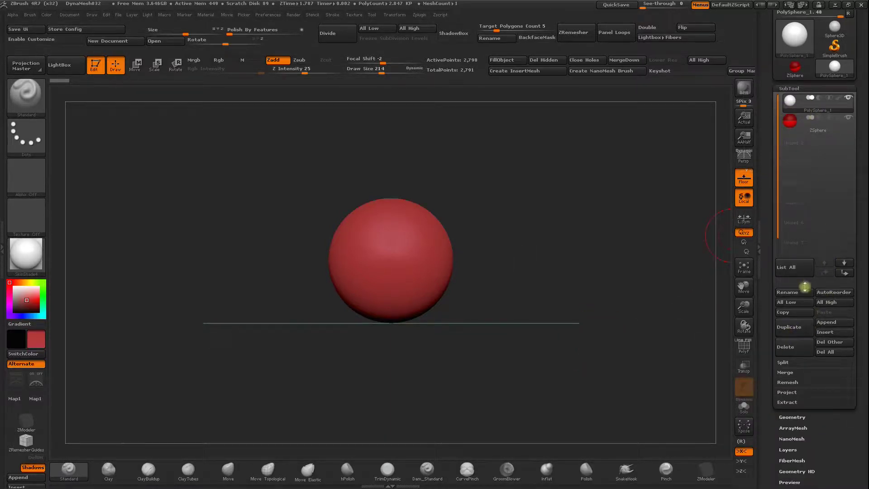
left_click(788, 352)
left_click(695, 370)
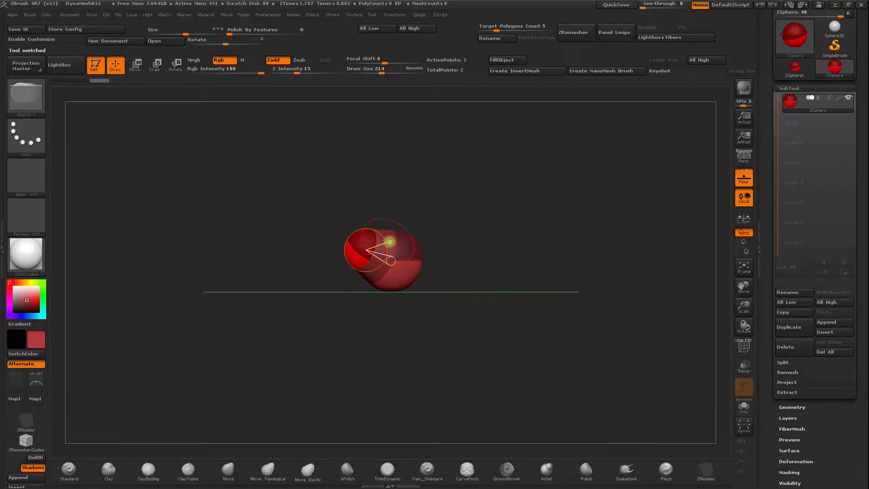
key("ctrl")
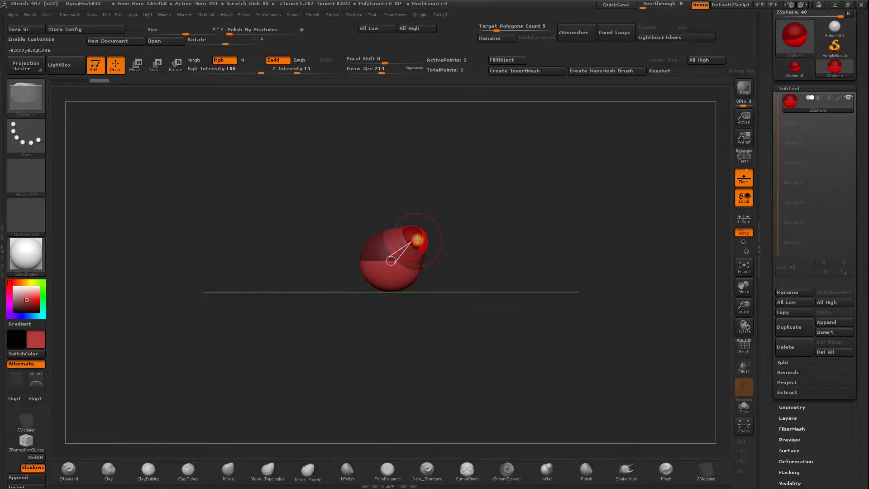
key("ctrl")
left_click_drag(417, 241, 429, 235)
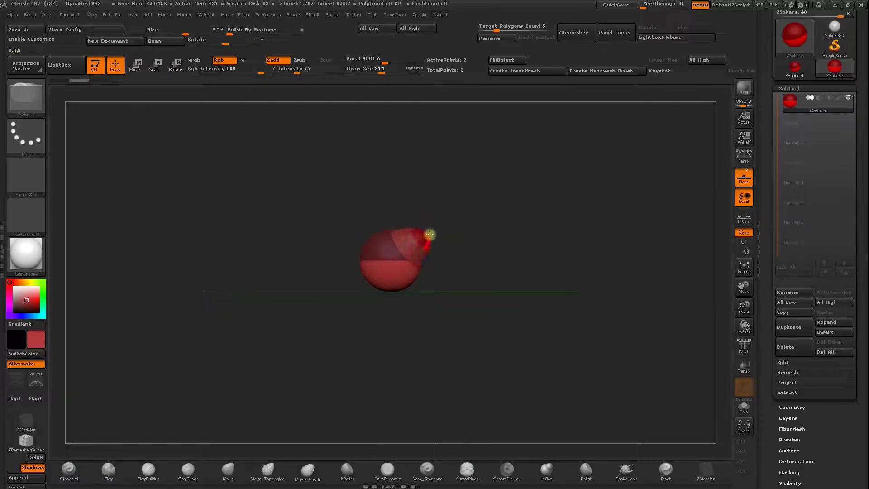
left_click(429, 234, "alt")
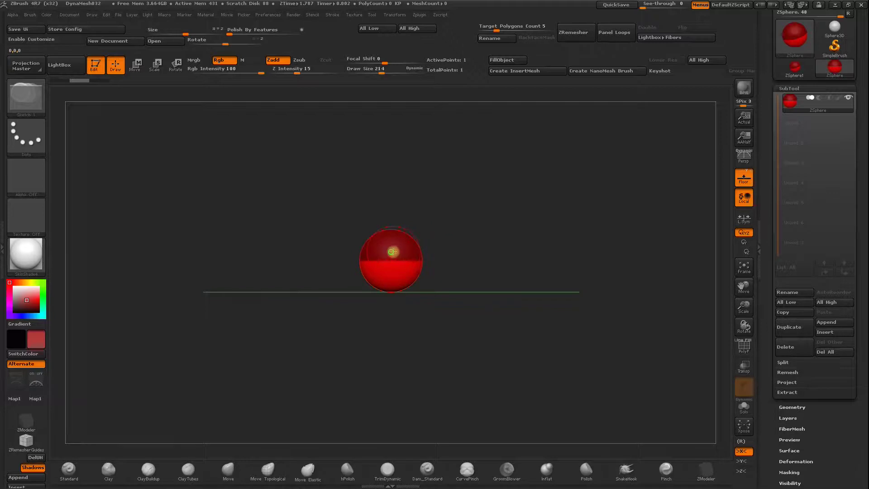
Step: Add an enlarged mirrored pair of child ZSpheres to the root and widen them outward
left_click(420, 248)
mouse_move(423, 247)
left_mouse_down()
mouse_move(488, 255)
mouse_move(433, 196)
left_mouse_up()
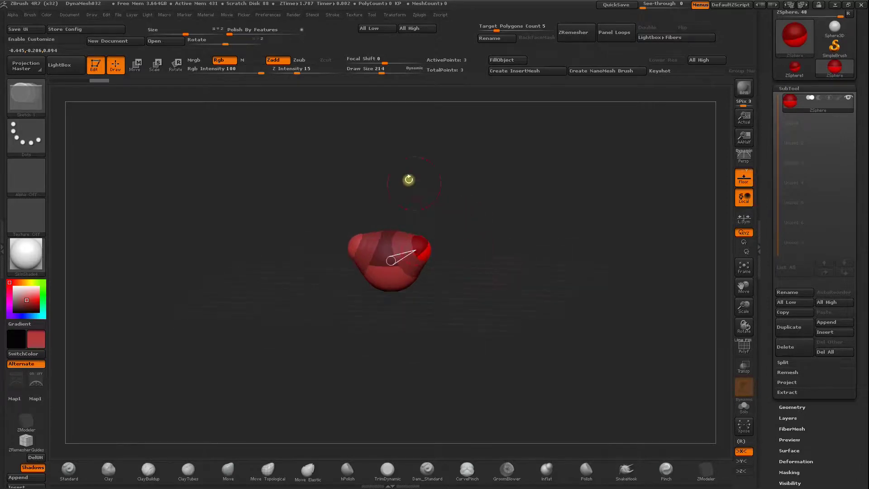
left_click_drag(378, 156, 364, 179)
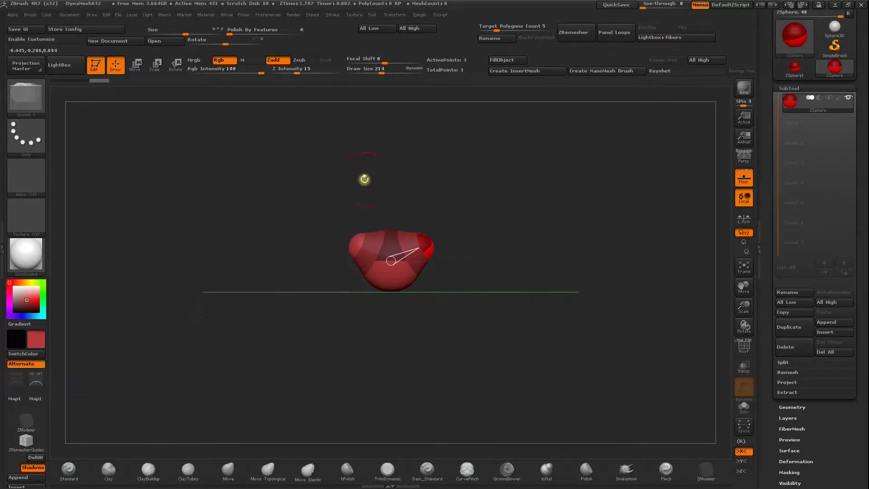
left_click(135, 64)
left_click_drag(345, 244, 344, 246)
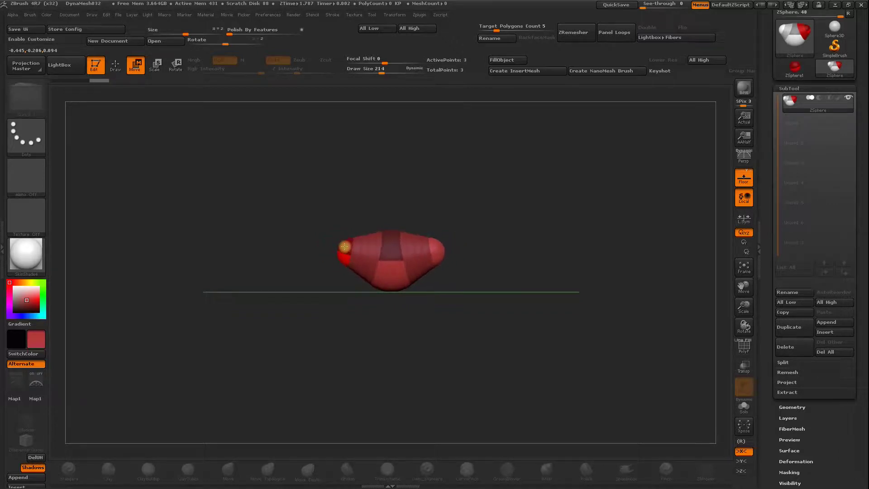
left_click_drag(575, 256, 554, 263)
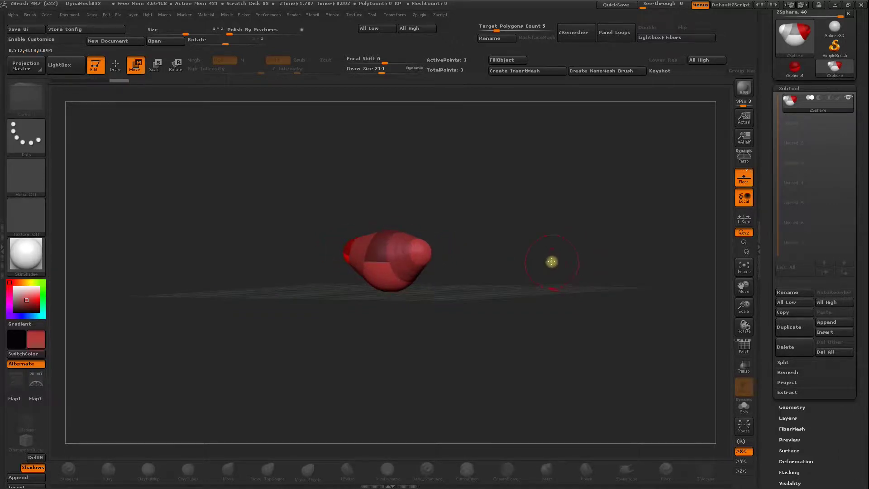
Step: Stretch both arm tips outward, even the spheres, and lower the tips so arms angle down
left_click(115, 65)
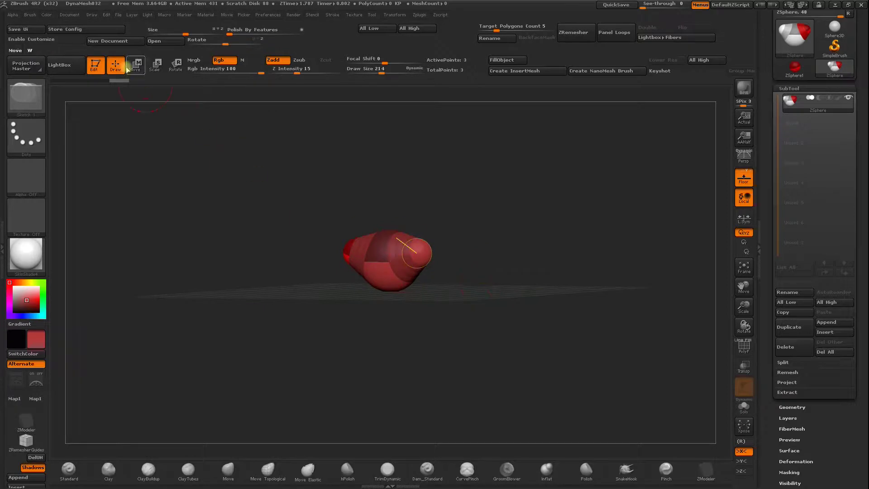
mouse_move(284, 165)
left_mouse_down("shift")
mouse_move(401, 242)
mouse_move(564, 185)
left_mouse_up("shift")
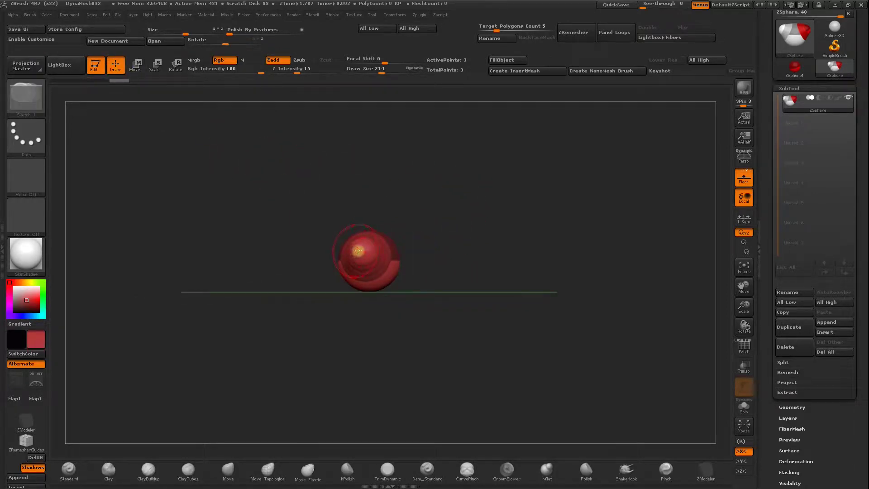
left_click_drag(456, 205, 448, 200, "shift")
mouse_move(362, 255)
left_mouse_down()
mouse_move(463, 265)
mouse_move(471, 244)
left_mouse_up()
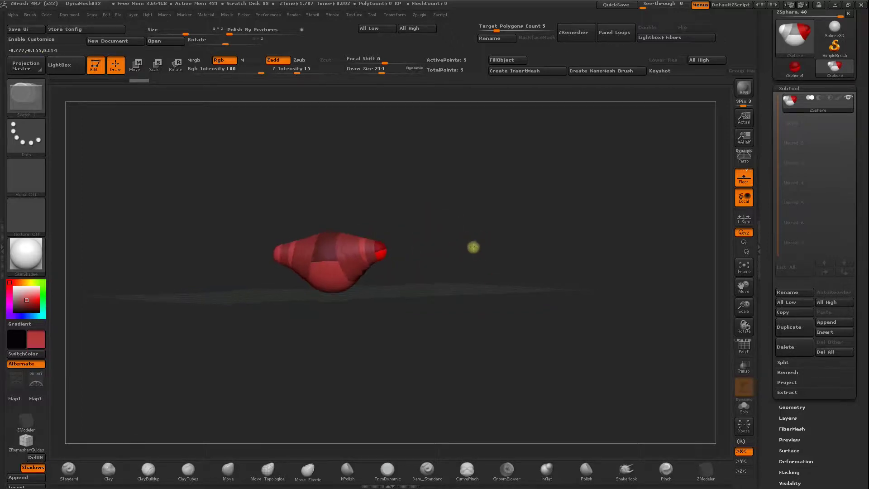
left_click(141, 75)
left_click_drag(383, 250, 482, 251)
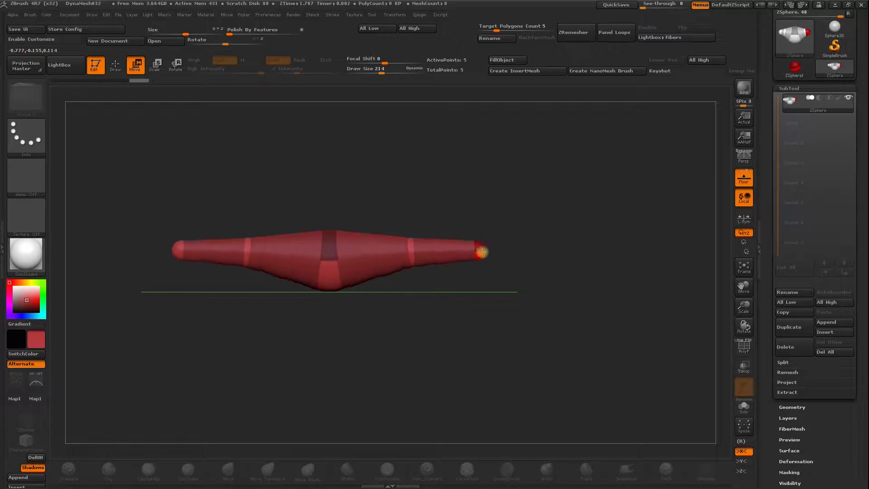
left_click_drag(412, 255, 370, 252)
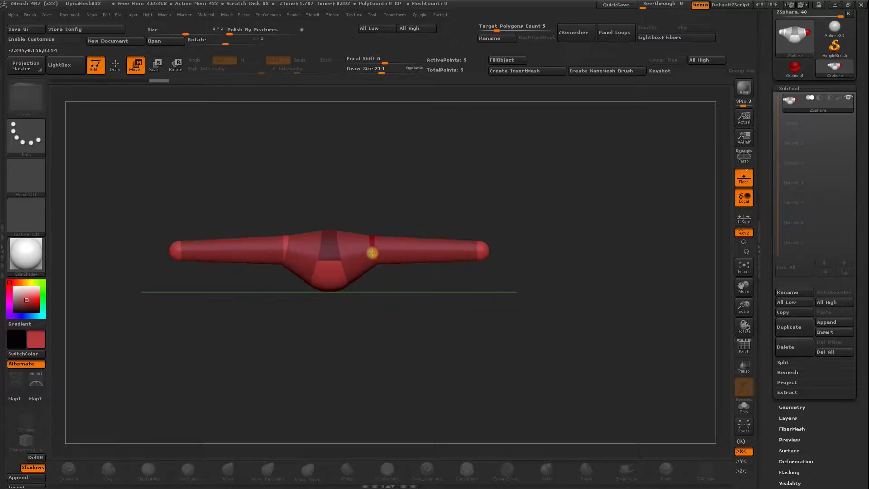
mouse_move(466, 251)
left_mouse_down()
mouse_move(475, 264)
mouse_move(441, 324)
left_mouse_up()
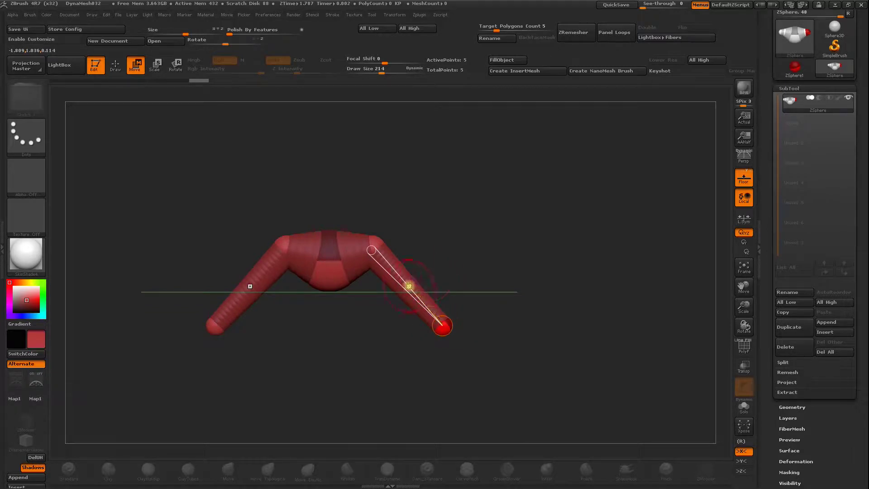
key("q")
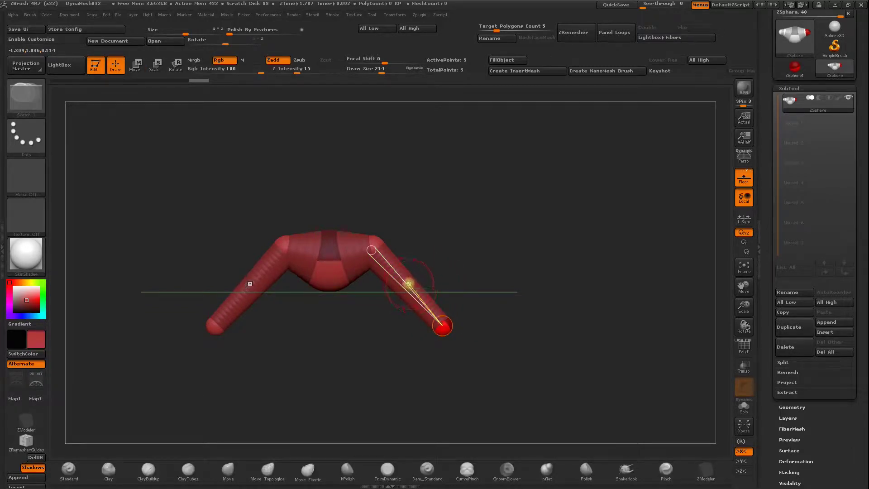
Step: Insert a ZSphere midway along each arm and bend the arm at it
left_click(410, 291)
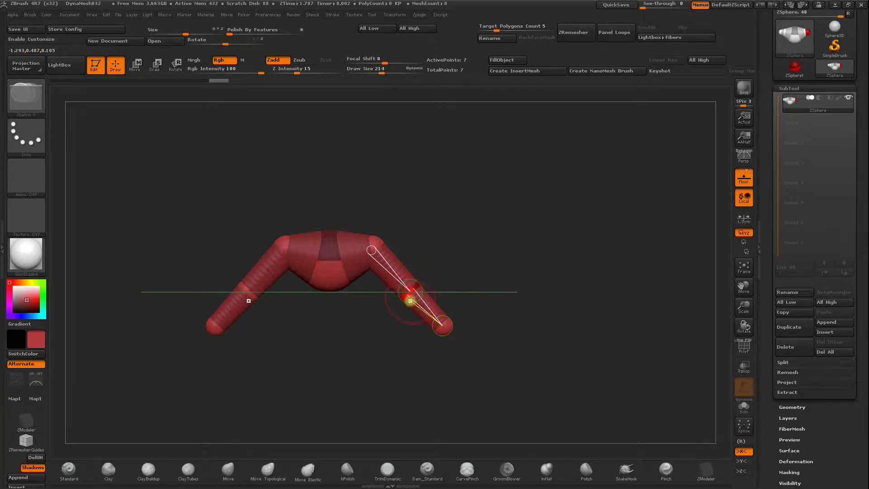
left_click_drag(469, 273, 417, 291)
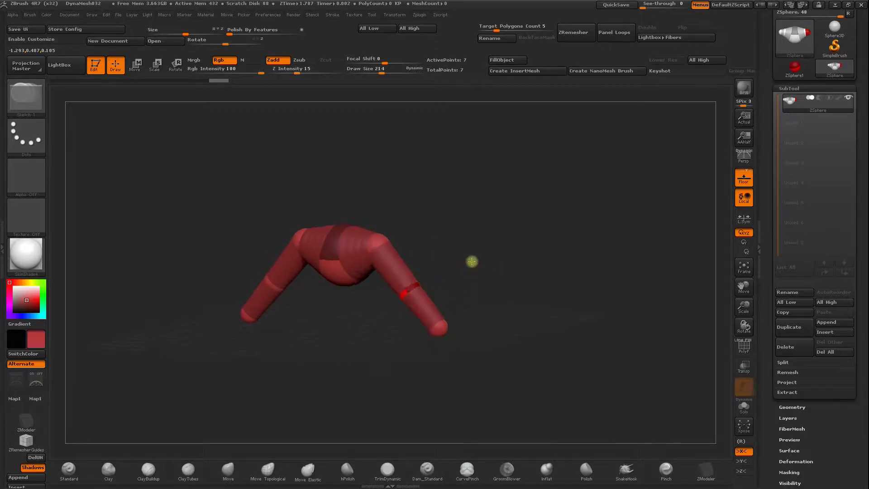
left_click_drag(474, 256, 449, 277)
key("w")
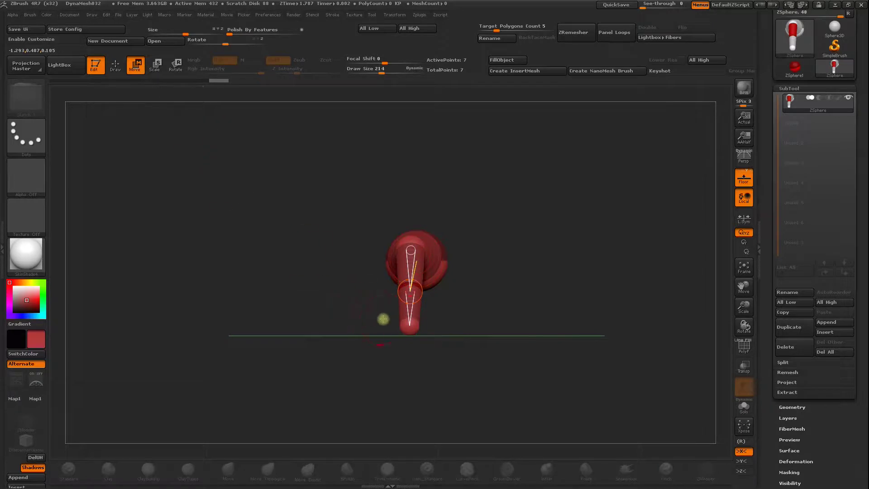
mouse_move(407, 329)
left_mouse_down()
mouse_move(362, 304)
mouse_move(379, 320)
mouse_move(367, 314)
left_mouse_up()
mouse_move(497, 282)
left_mouse_down()
mouse_move(541, 287)
mouse_move(549, 231)
mouse_move(510, 200)
mouse_move(474, 191)
left_mouse_up()
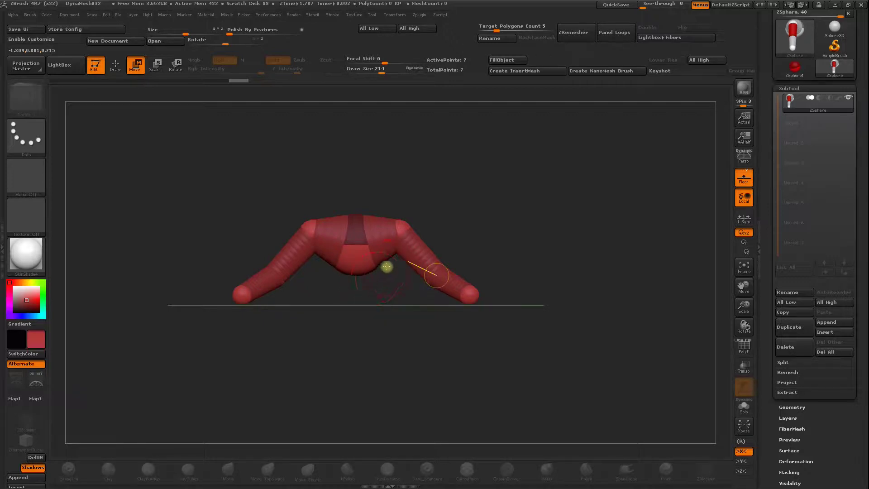
Step: Grow a new ZSphere out from the centre of the chest
left_click(115, 64)
mouse_move(175, 151)
left_mouse_down()
mouse_move(178, 124)
mouse_move(528, 145)
mouse_move(504, 97)
mouse_move(345, 225)
mouse_move(359, 316)
left_mouse_up()
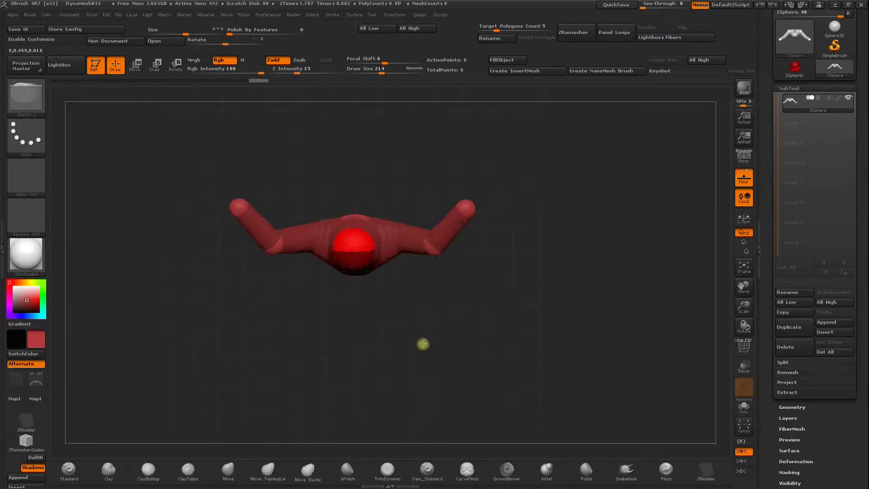
left_click_drag(423, 343, 418, 392)
Step: Pull the bottom ZSphere down to lengthen the torso and insert an extra joint
key("w")
left_click_drag(359, 286, 352, 320)
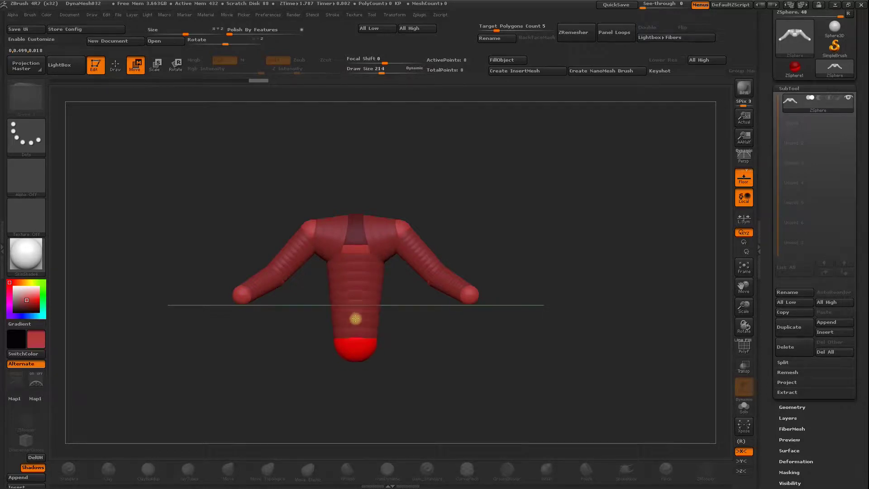
key("q")
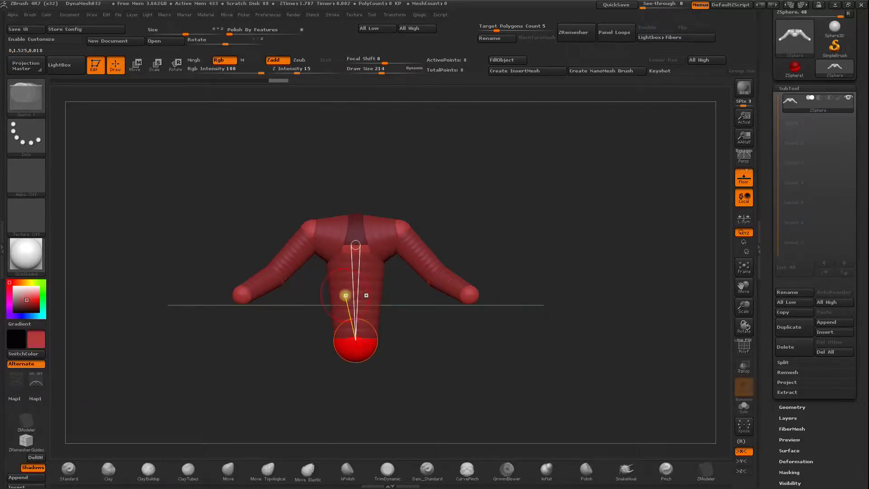
left_click(345, 294)
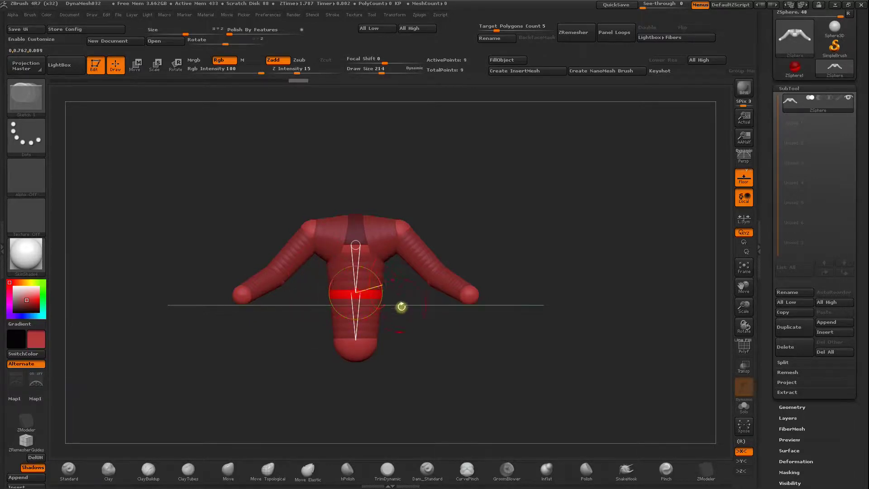
Step: Shrink both hand spheres and set a rotation pivot on the right arm
left_click(155, 66)
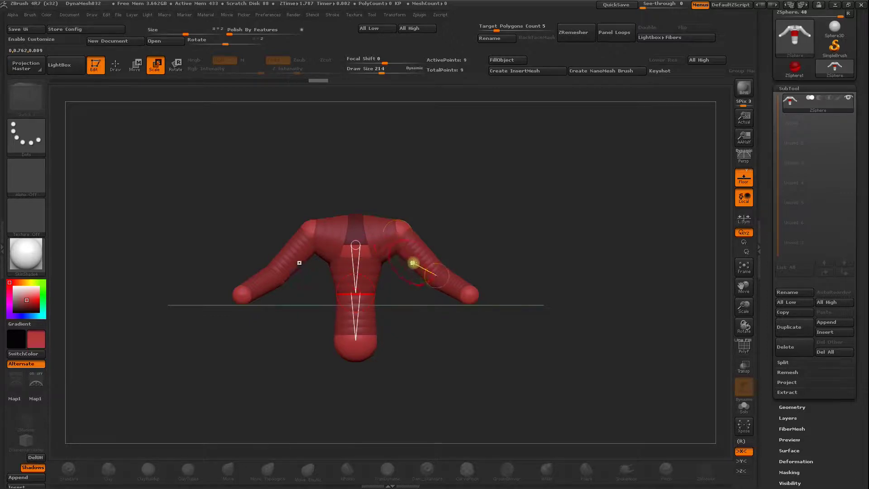
left_click_drag(468, 291, 471, 221)
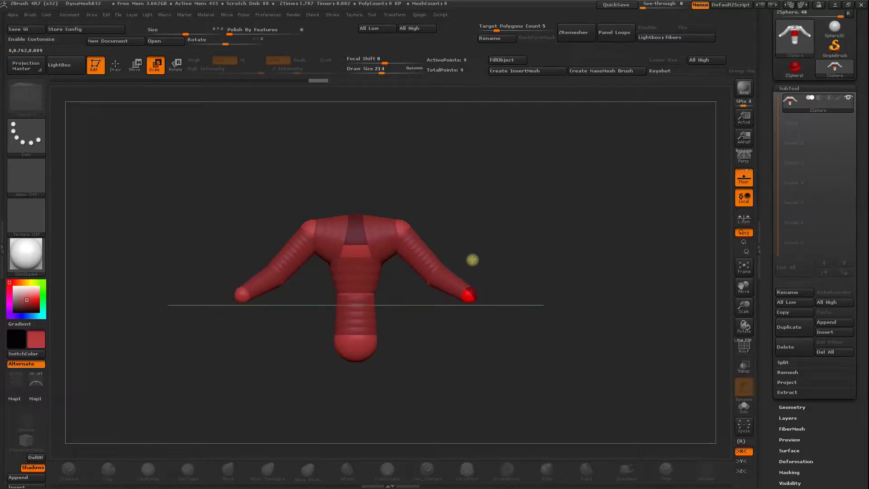
left_click_drag(501, 217, 533, 248)
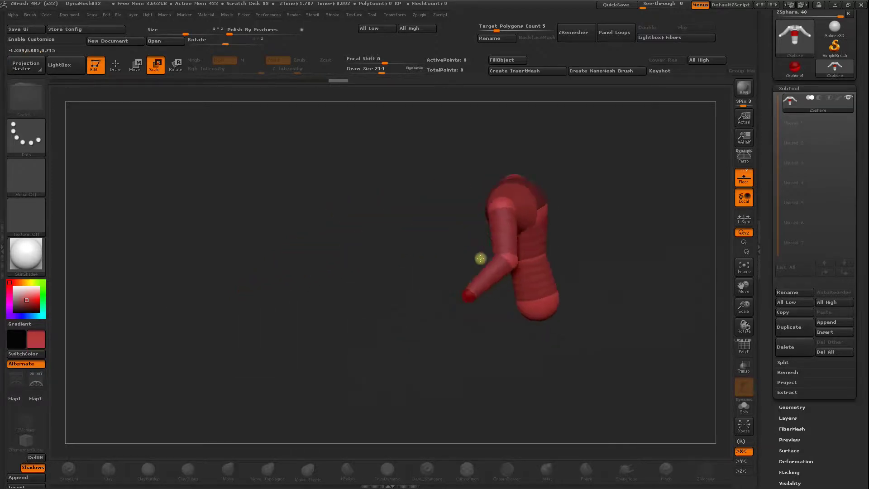
left_click_drag(540, 290, 491, 194)
left_click(115, 65)
left_click(175, 64)
mouse_move(487, 163)
left_mouse_down()
mouse_move(484, 183)
mouse_move(417, 206)
mouse_move(439, 240)
left_mouse_up()
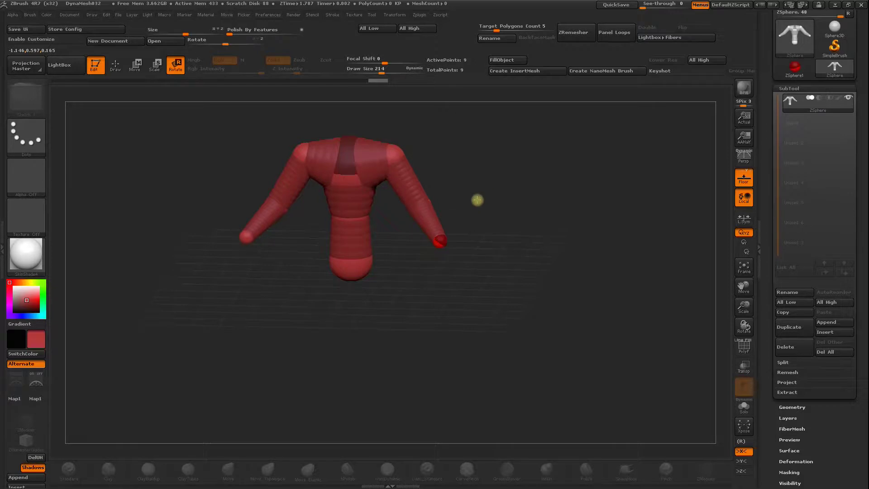
left_click(438, 240)
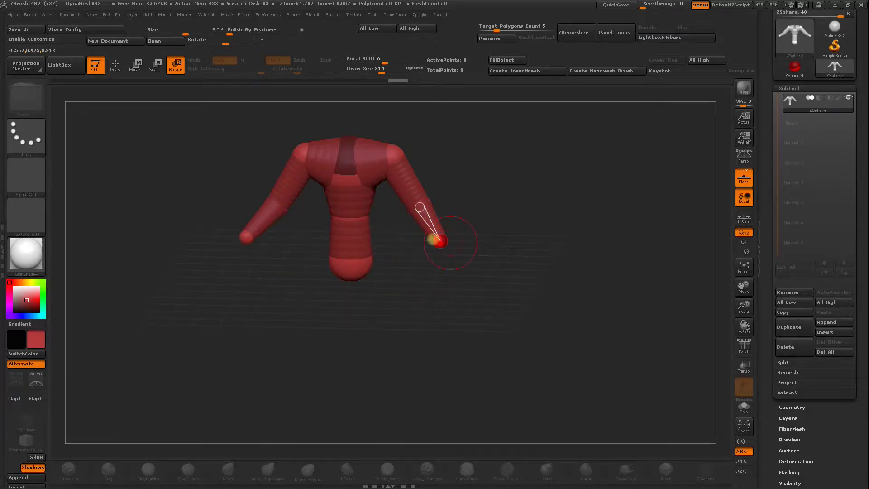
left_click_drag(399, 286, 411, 267)
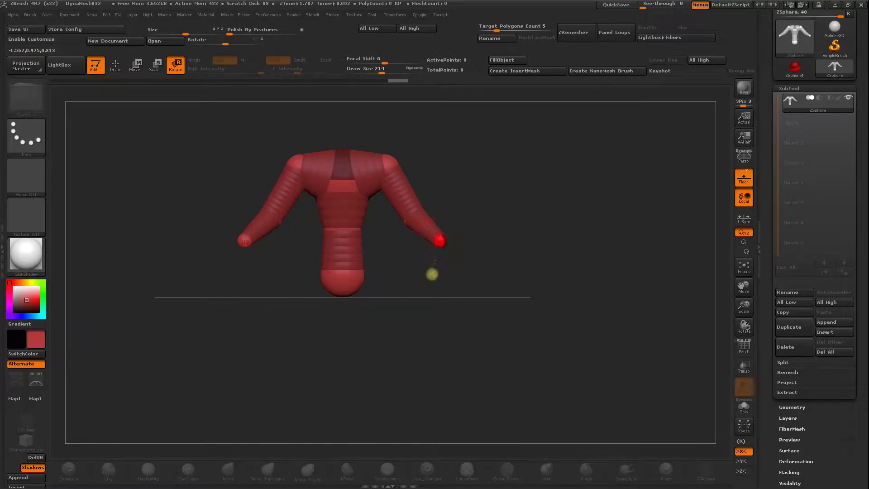
Step: Swing the right arm, then pull a head sphere up from the chest into a neck
mouse_move(433, 216)
left_mouse_down()
mouse_move(425, 215)
mouse_move(446, 202)
mouse_move(434, 246)
mouse_move(426, 194)
mouse_move(407, 225)
mouse_move(408, 213)
left_mouse_up()
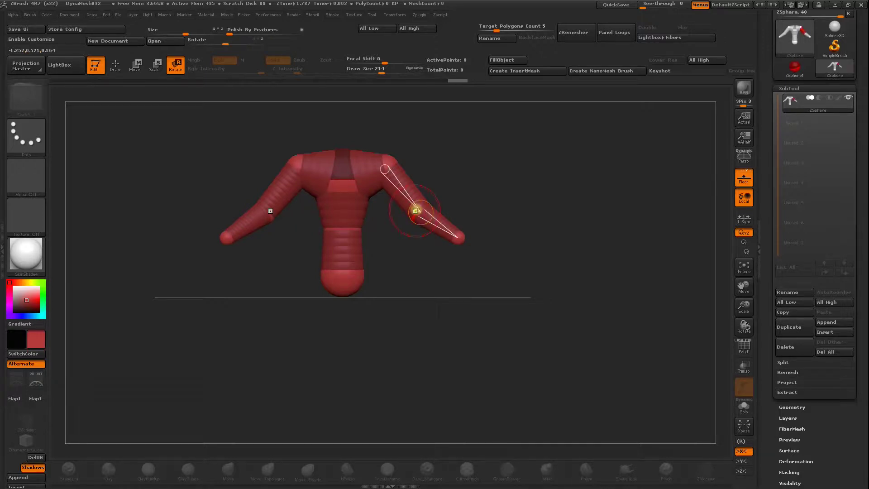
mouse_move(473, 190)
left_mouse_down()
mouse_move(420, 205)
mouse_move(472, 206)
mouse_move(466, 229)
mouse_move(549, 262)
mouse_move(440, 302)
mouse_move(440, 290)
left_mouse_up()
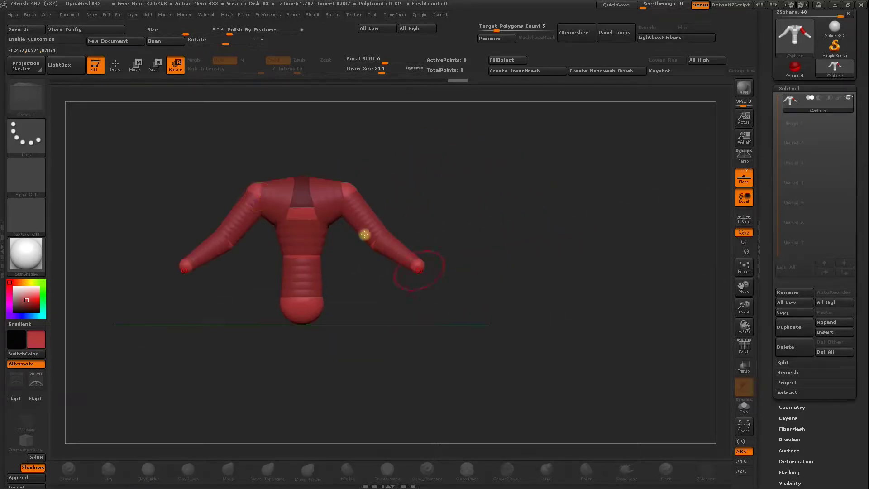
left_click(115, 64)
mouse_move(300, 194)
left_mouse_down()
mouse_move(230, 194)
mouse_move(213, 252)
mouse_move(289, 238)
left_mouse_up()
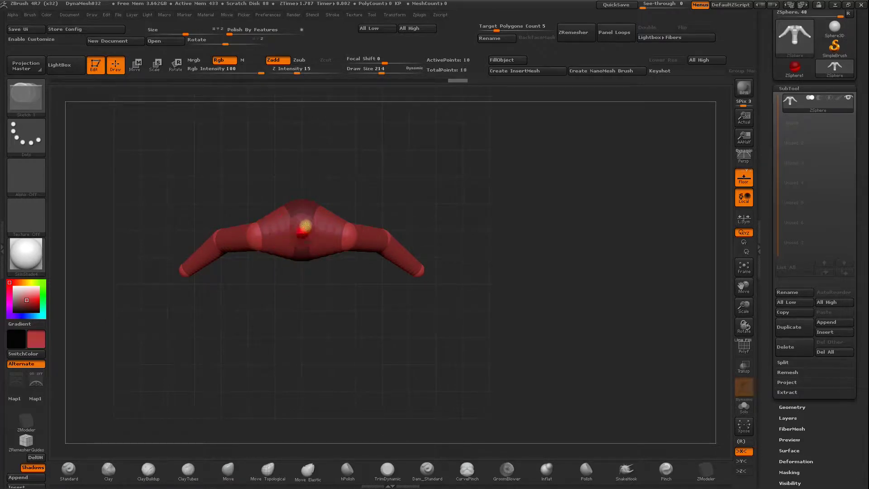
left_click_drag(359, 190, 363, 98, "shift")
mouse_move(303, 169)
left_mouse_down()
mouse_move(316, 207)
mouse_move(302, 230)
mouse_move(403, 159)
mouse_move(384, 105)
left_mouse_up()
key("w")
left_click_drag(300, 208, 319, 112)
key("e")
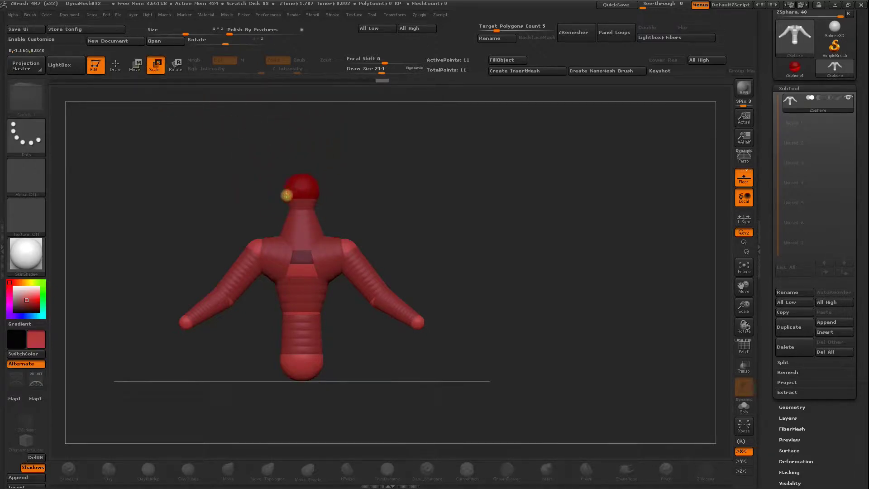
Step: Move the head sphere onto the top of the neck
key("q")
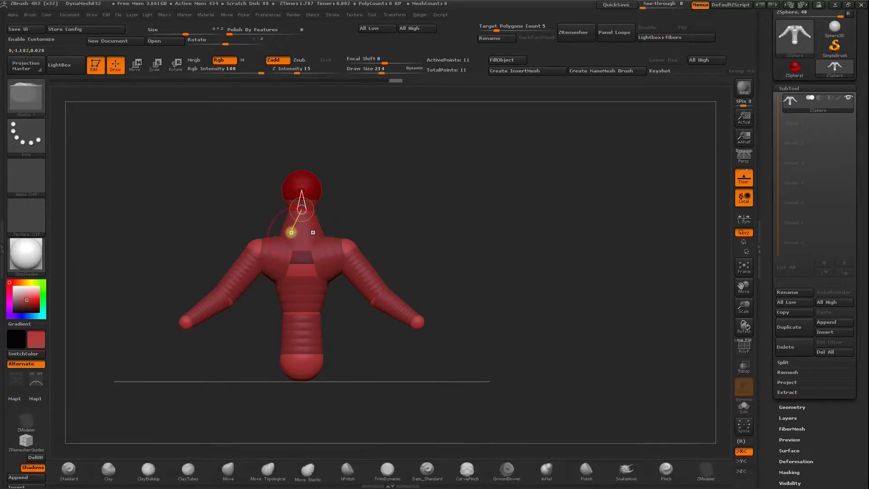
key("e")
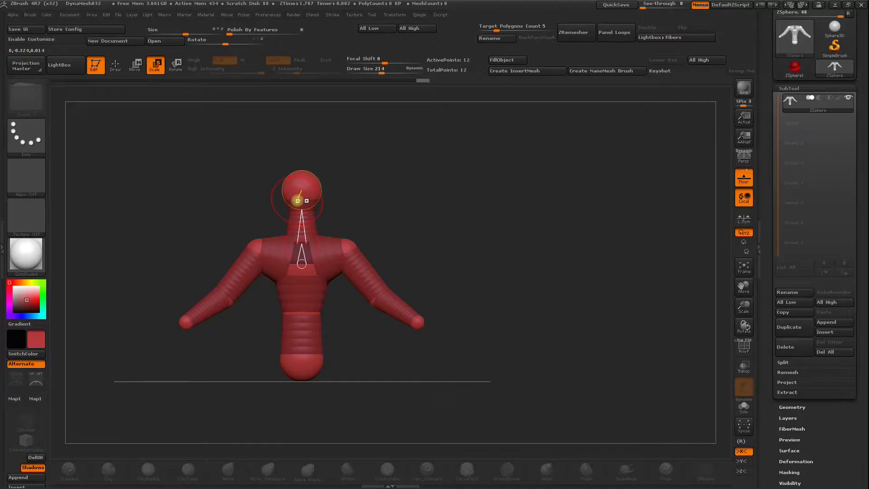
key("w")
mouse_move(396, 192)
left_mouse_down()
mouse_move(312, 185)
mouse_move(257, 204)
mouse_move(304, 202)
left_mouse_up()
mouse_move(244, 199)
left_mouse_down()
mouse_move(277, 202)
mouse_move(250, 208)
left_mouse_up()
mouse_move(398, 207)
left_mouse_down()
mouse_move(431, 213)
mouse_move(438, 228)
mouse_move(326, 213)
mouse_move(335, 203)
mouse_move(341, 210)
left_mouse_up()
mouse_move(398, 224)
left_mouse_down()
mouse_move(436, 223)
mouse_move(466, 248)
mouse_move(400, 285)
mouse_move(310, 294)
mouse_move(339, 265)
mouse_move(339, 316)
mouse_move(357, 340)
mouse_move(357, 324)
mouse_move(398, 344)
left_mouse_up()
Step: Insert three new joints along the lower limb and bend it at each
key("q")
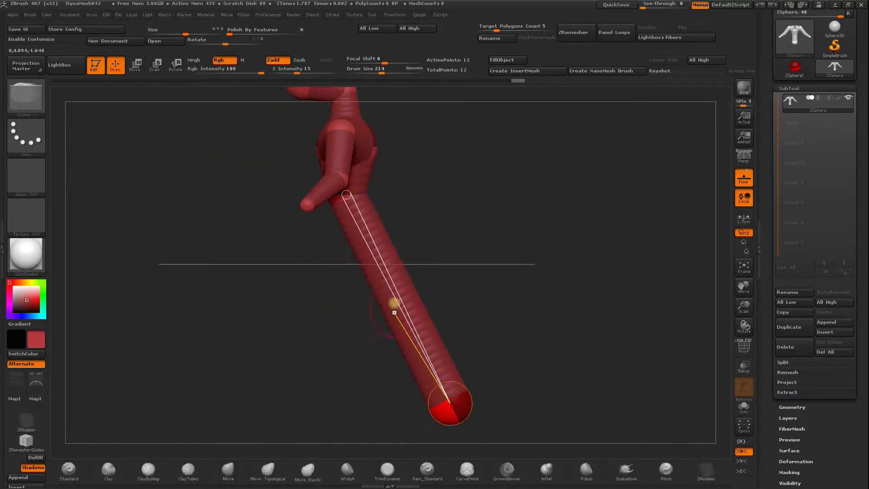
left_click(390, 284)
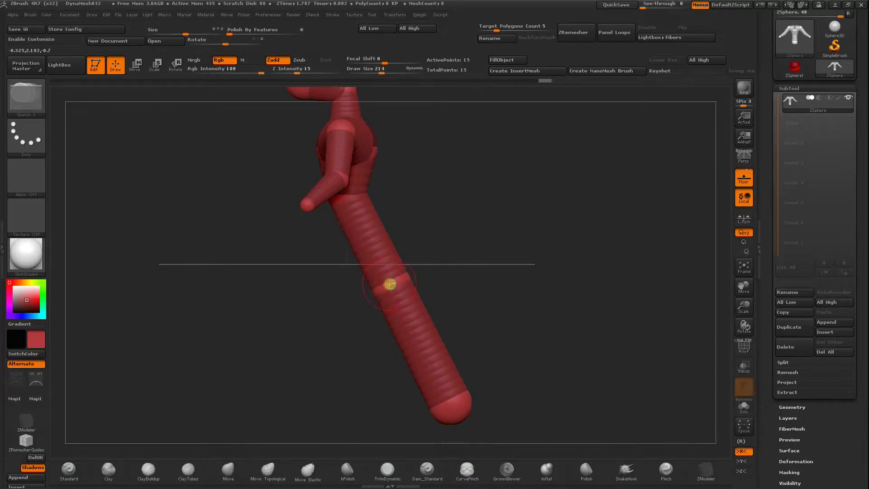
key("w")
mouse_move(390, 284)
left_mouse_down()
mouse_move(341, 311)
mouse_move(379, 351)
mouse_move(410, 314)
mouse_move(296, 234)
left_mouse_up()
key("q")
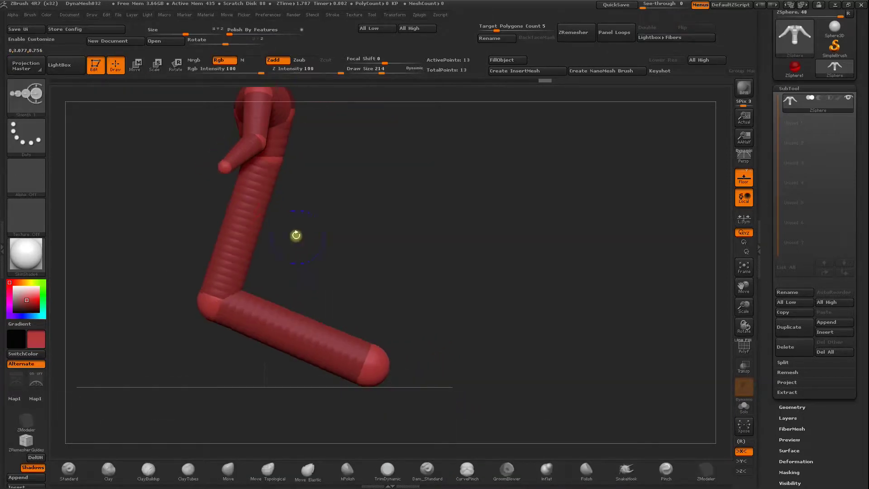
left_click(247, 221)
key("w")
mouse_move(247, 221)
left_mouse_down()
mouse_move(231, 225)
mouse_move(236, 236)
left_mouse_up()
key("q")
left_click(285, 331)
key("w")
left_click_drag(284, 335, 276, 349)
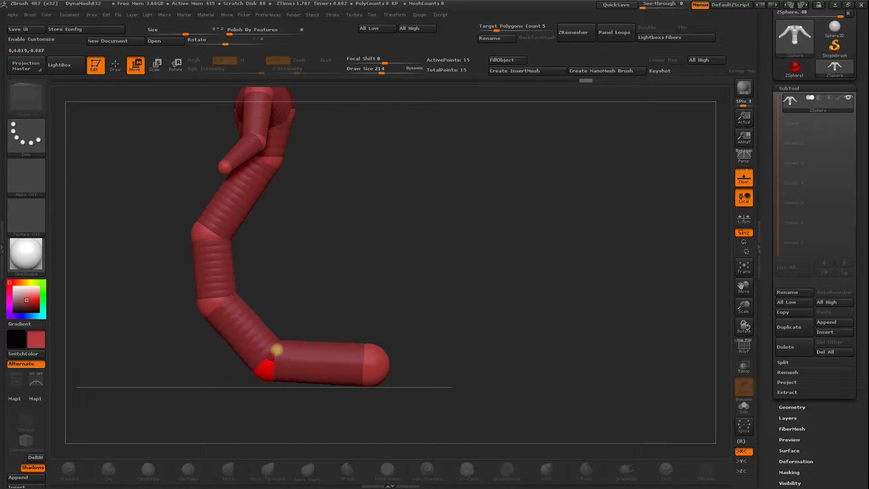
Step: Shrink the limb's end sphere into a small tip and frame the whole skinned figure
key("e")
left_click_drag(373, 366, 384, 342)
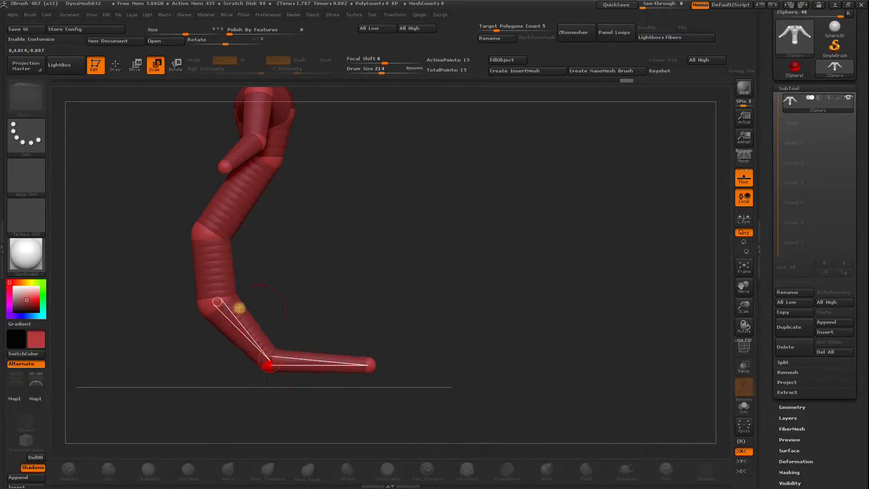
mouse_move(239, 283)
left_mouse_down()
mouse_move(383, 267)
mouse_move(359, 254)
mouse_move(345, 293)
mouse_move(309, 299)
mouse_move(367, 338)
mouse_move(374, 295)
mouse_move(403, 308)
mouse_move(376, 320)
mouse_move(396, 356)
mouse_move(405, 194)
mouse_move(330, 231)
left_mouse_up()
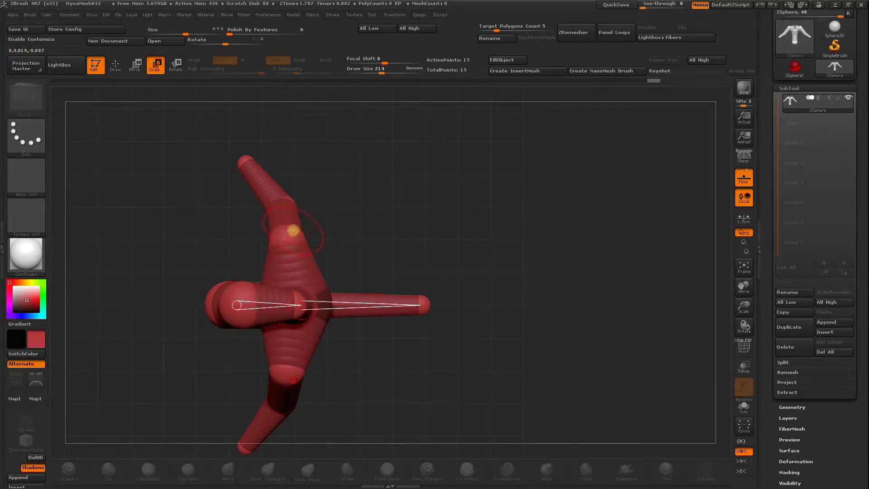
key("w")
mouse_move(299, 233)
left_mouse_down()
mouse_move(389, 188)
mouse_move(407, 299)
mouse_move(447, 305)
left_mouse_up()
left_click_drag(744, 285, 743, 271)
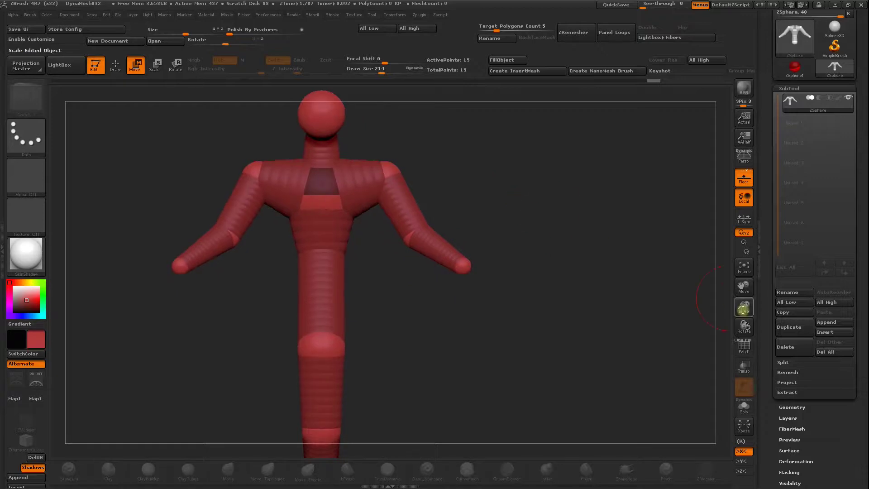
left_click_drag(744, 306, 722, 293)
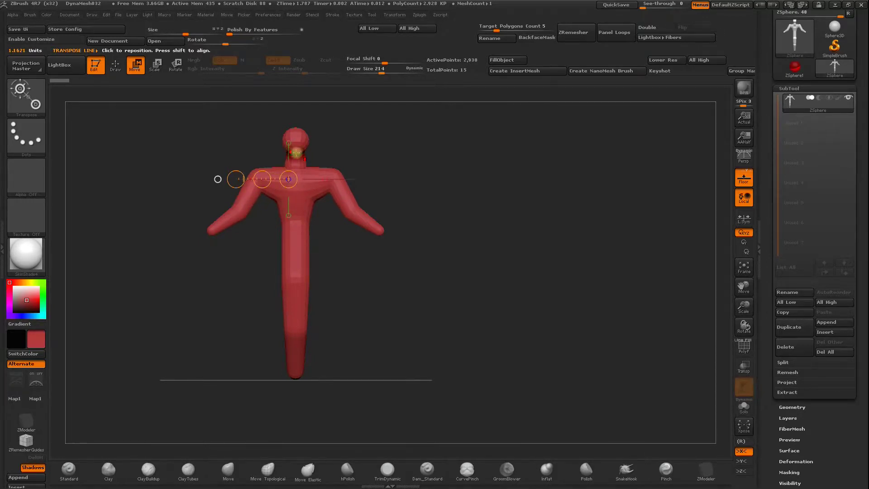
Step: Open Adaptive Skin settings, turn the skin preview back on, and raise its density
mouse_move(416, 162)
left_mouse_down()
mouse_move(377, 202)
mouse_move(531, 245)
left_mouse_up()
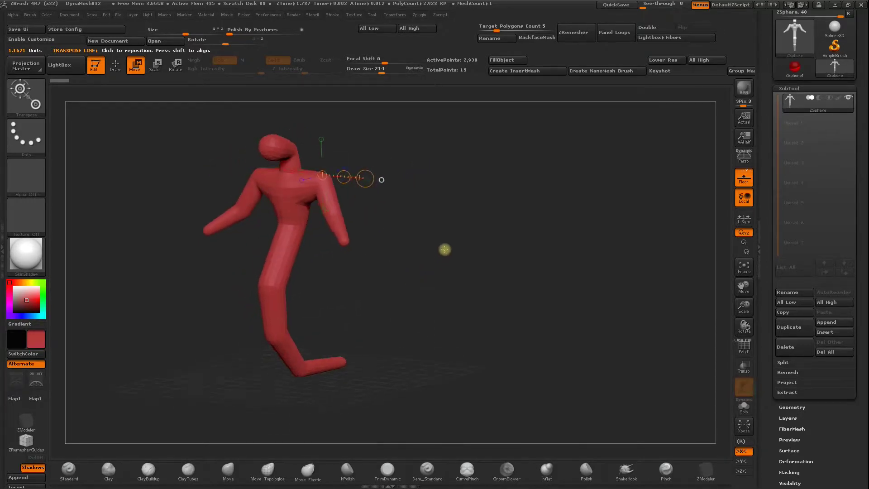
scroll(771, 372, "down", 3)
scroll(763, 366, "down", 2)
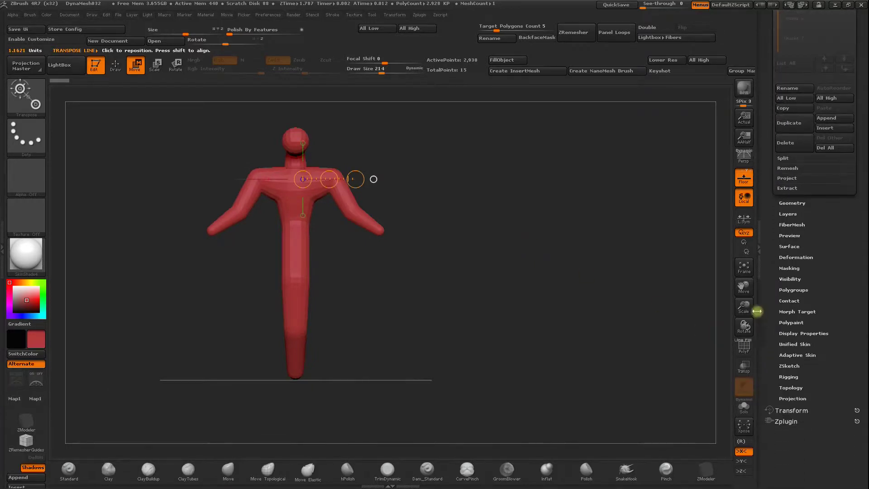
key("a")
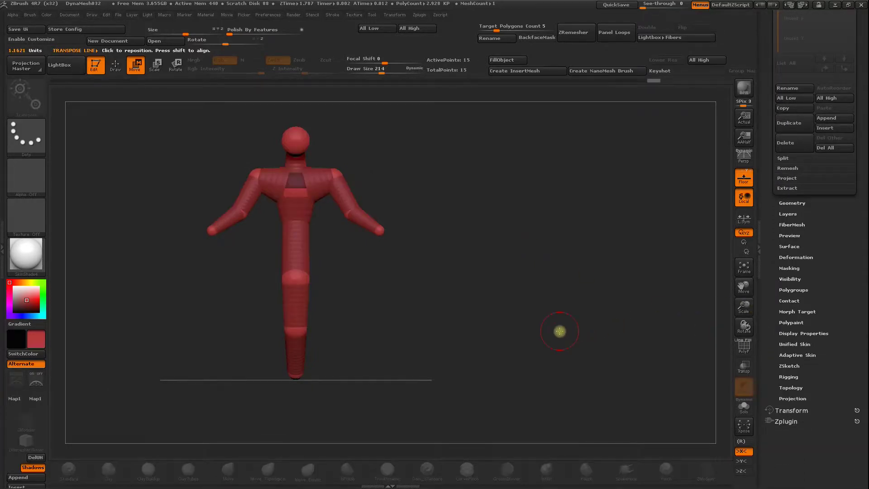
left_click(790, 355)
scroll(794, 311, "up", 3)
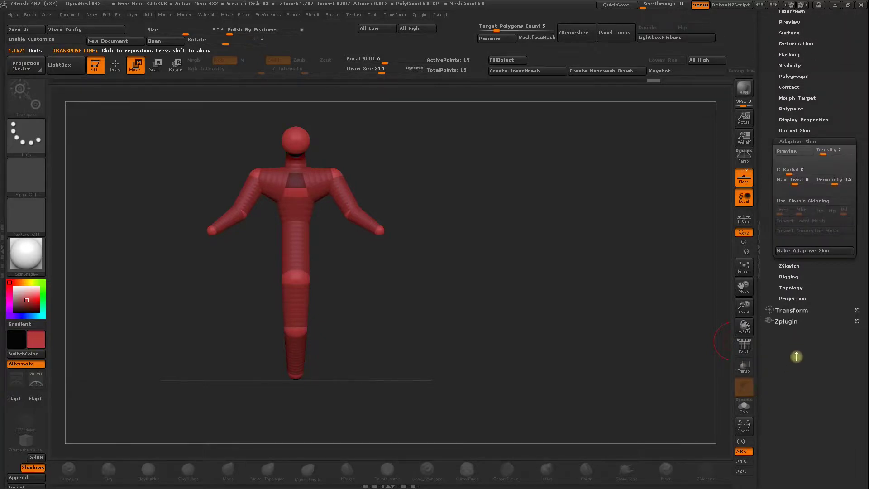
scroll(767, 222, "up", 1)
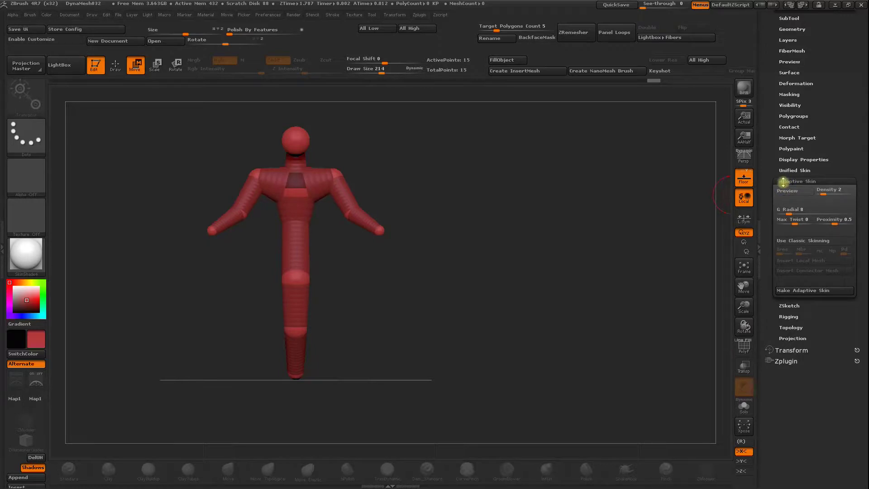
left_click(789, 191)
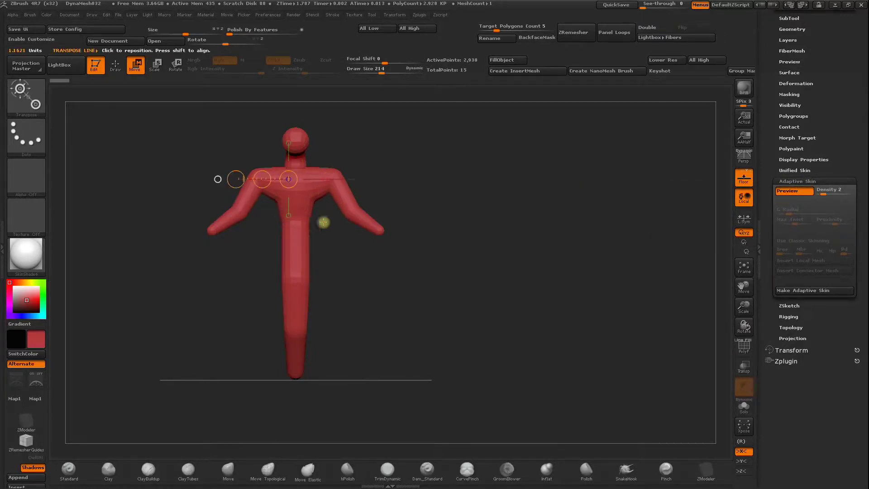
left_click_drag(822, 192, 827, 193)
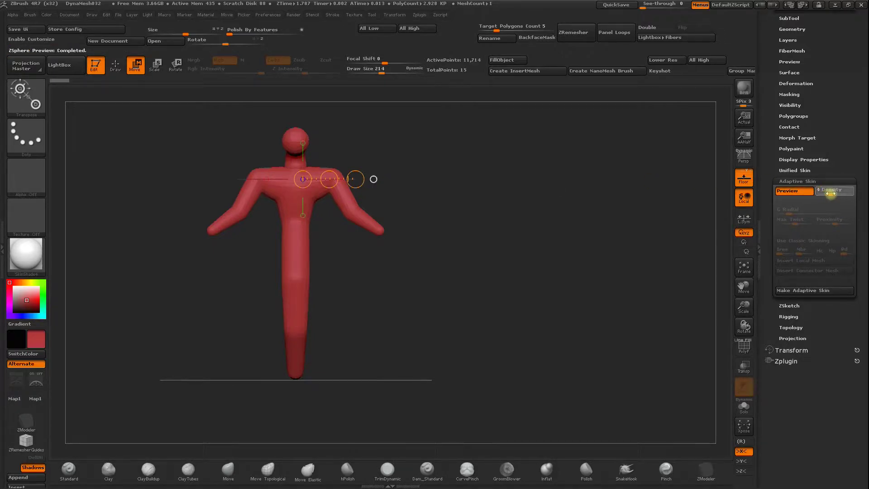
mouse_move(495, 194)
left_mouse_down()
mouse_move(498, 208)
mouse_move(471, 208)
mouse_move(543, 207)
left_mouse_up()
left_click(795, 192)
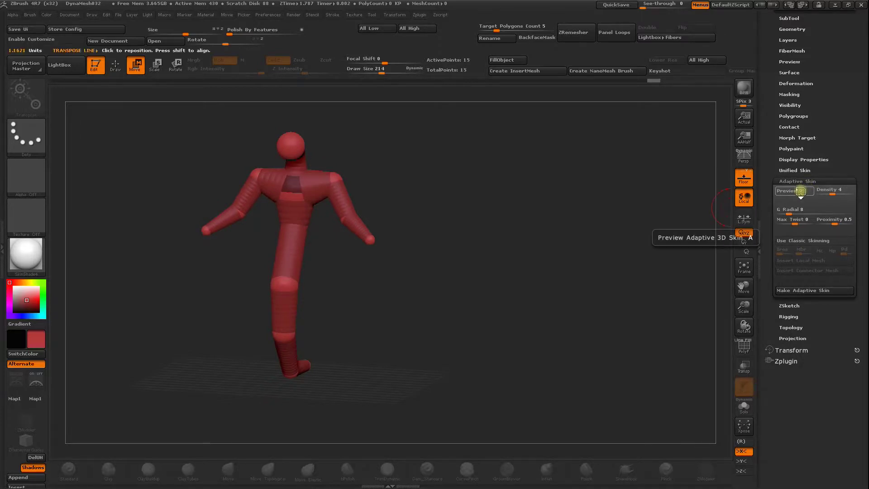
left_click(795, 192)
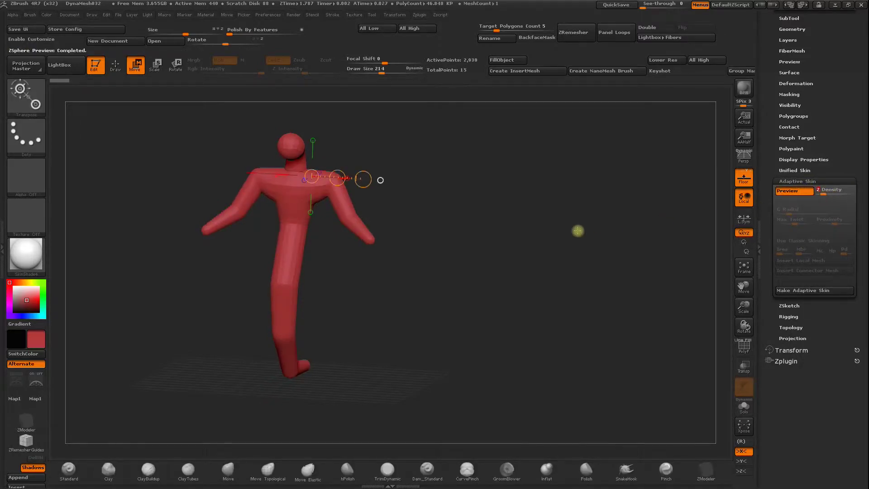
left_click_drag(576, 229, 557, 233)
mouse_move(653, 229)
left_mouse_down("shift")
mouse_move(481, 255)
mouse_move(519, 252)
left_mouse_up("shift")
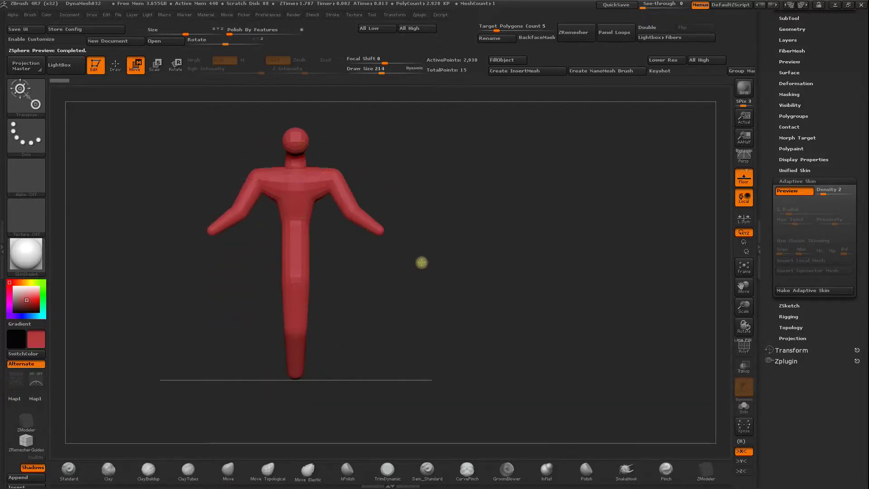
left_click_drag(421, 259, 595, 246, "shift")
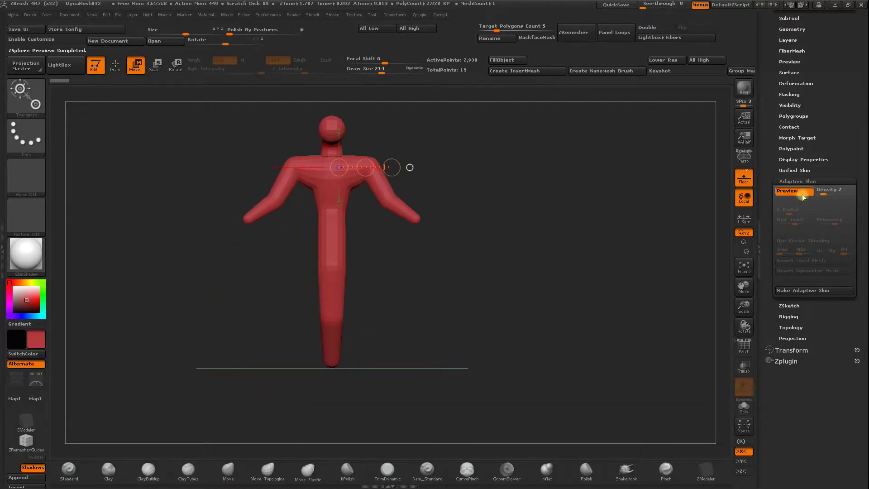
left_click(819, 292)
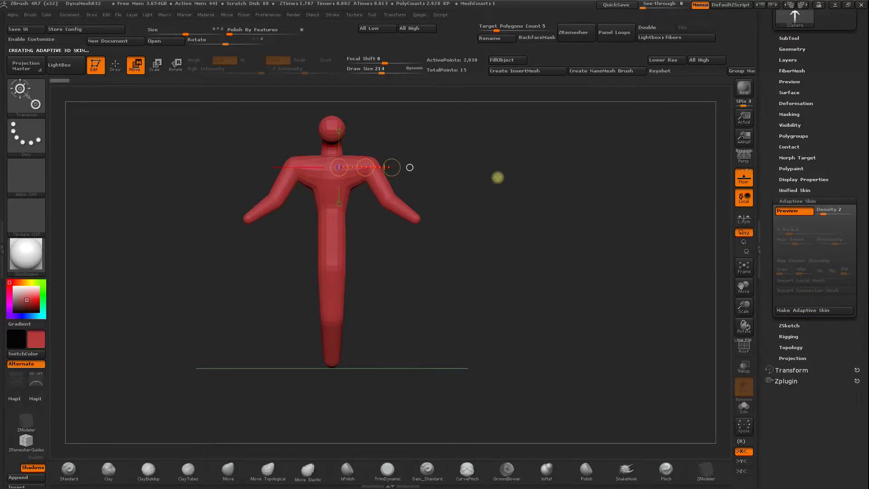
Step: Insert the generated Skin_ZSphere mesh as a second subtool beneath the ZSphere figure
left_click_drag(499, 180, 502, 224, "alt")
left_click_drag(775, 170, 785, 231)
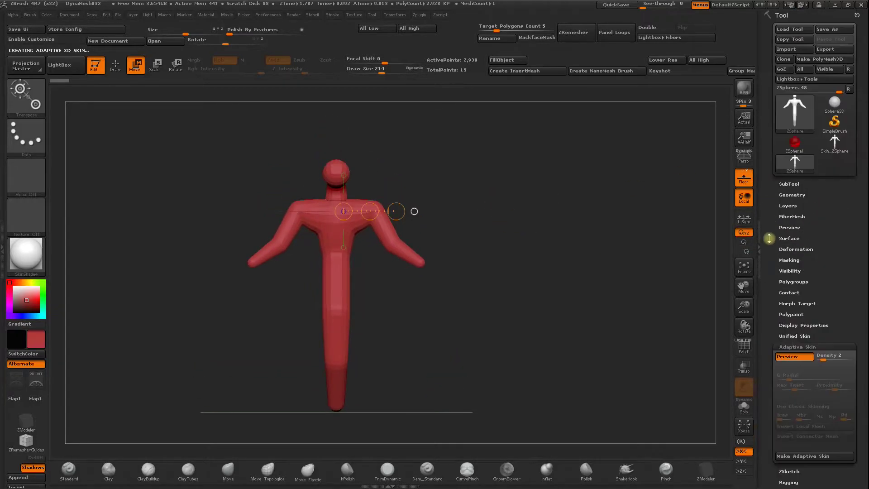
left_click(787, 183)
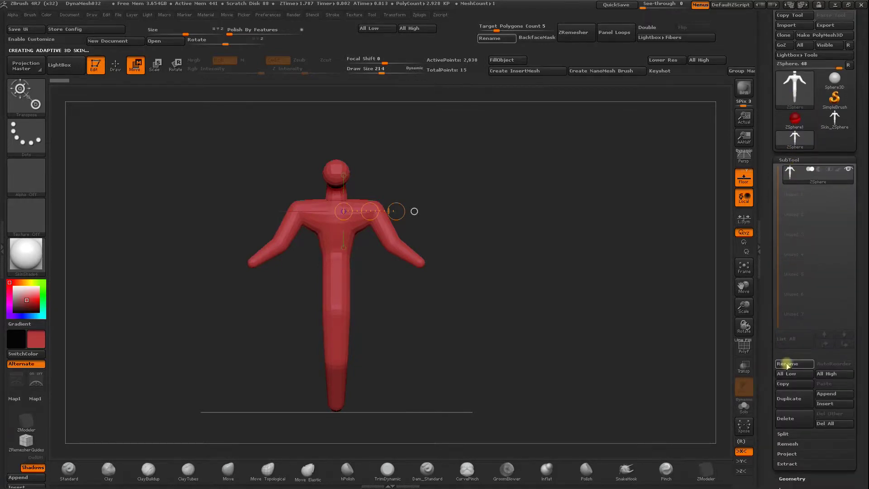
left_click(826, 404)
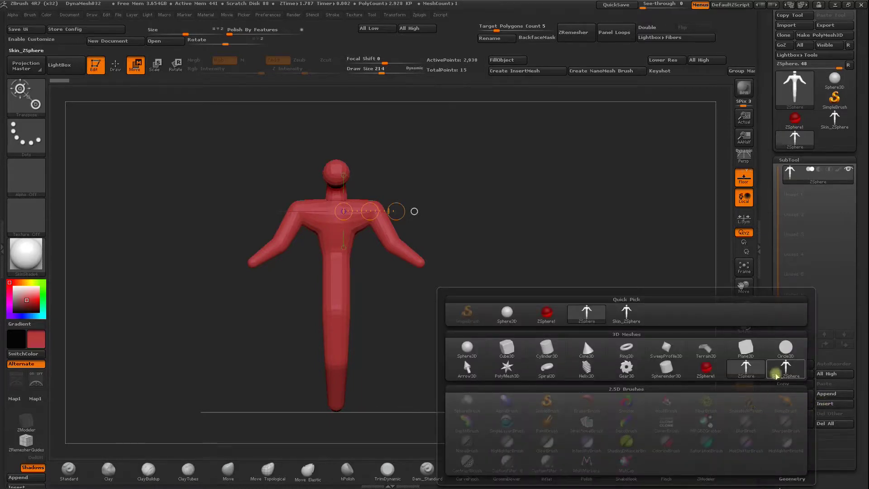
mouse_move(785, 369)
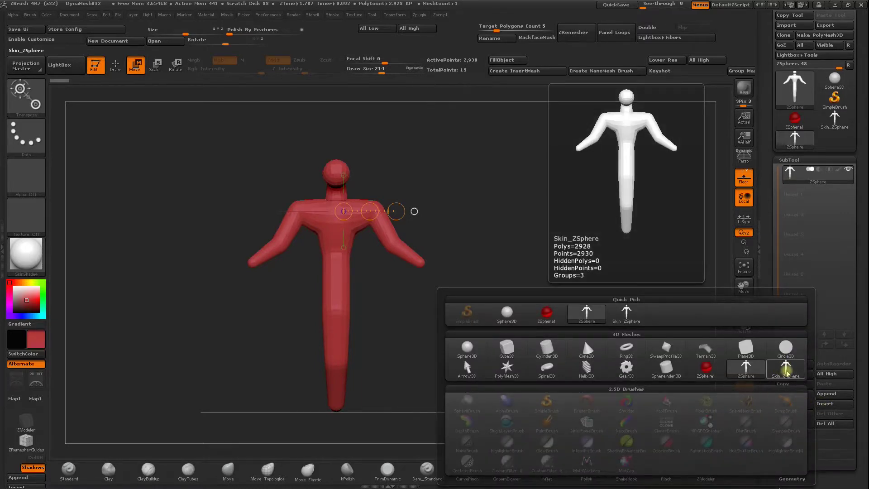
left_click(786, 370)
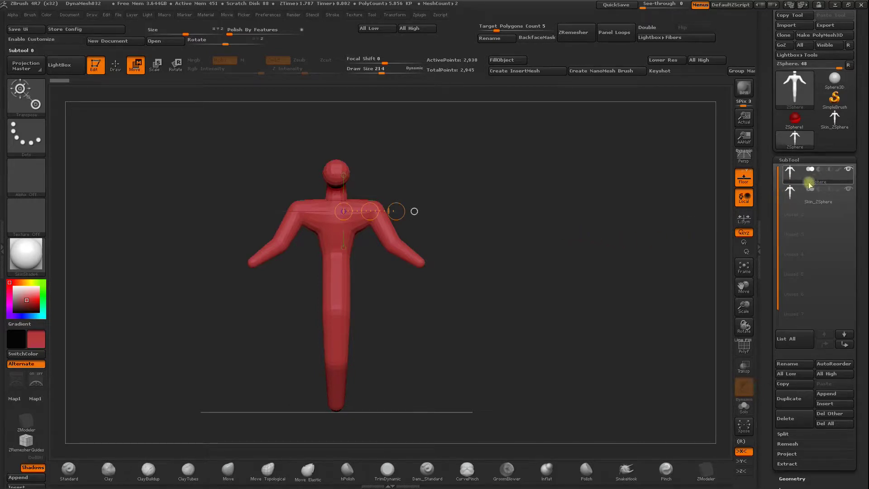
Step: Toggle the skin preview and undo the stray Move-brush bend, restoring the T-pose
key("a")
left_click_drag(469, 223, 293, 238)
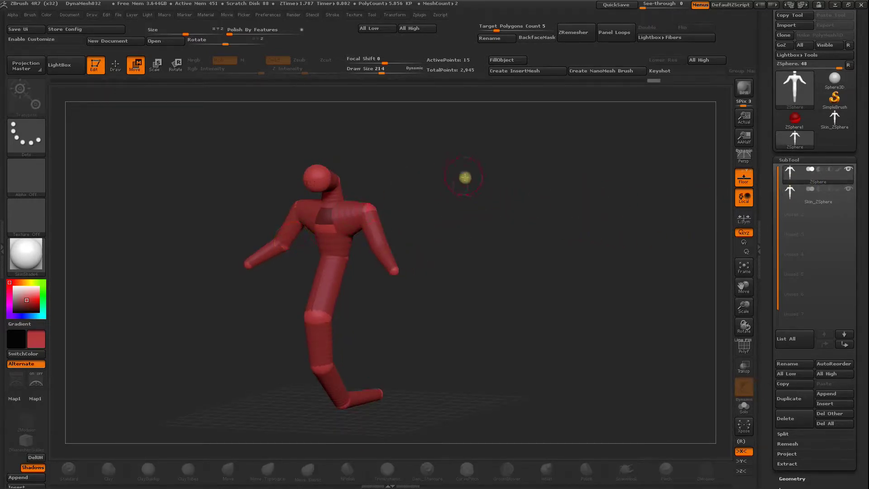
key("a")
key("q")
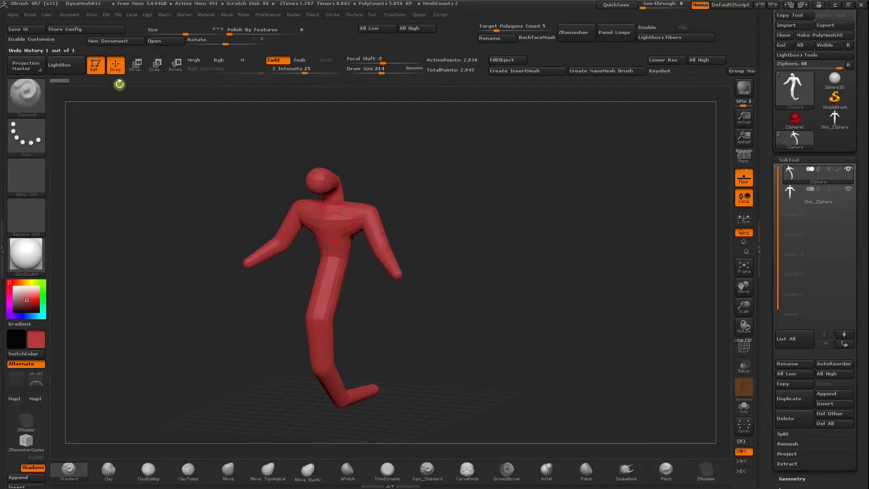
left_click(228, 469)
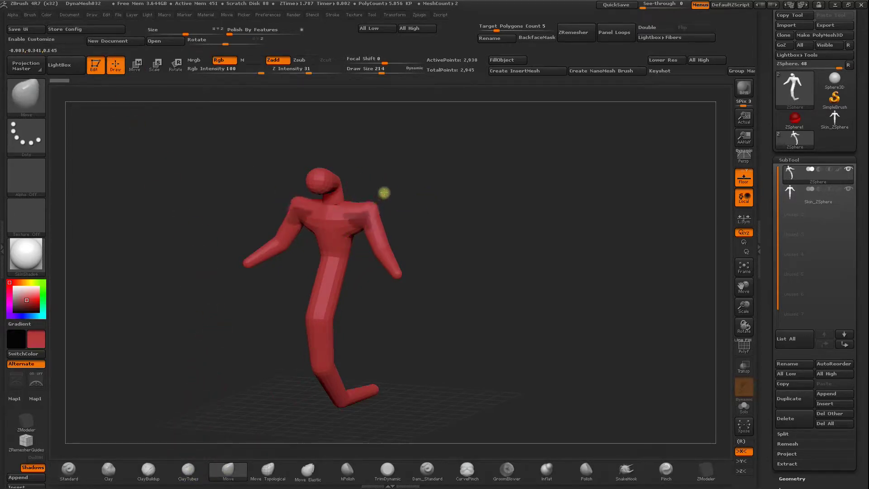
key("a")
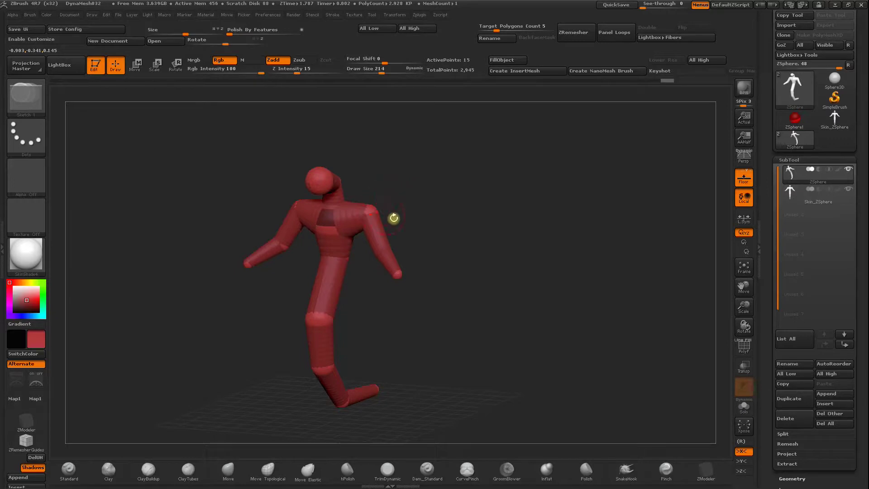
key("ctrl+z")
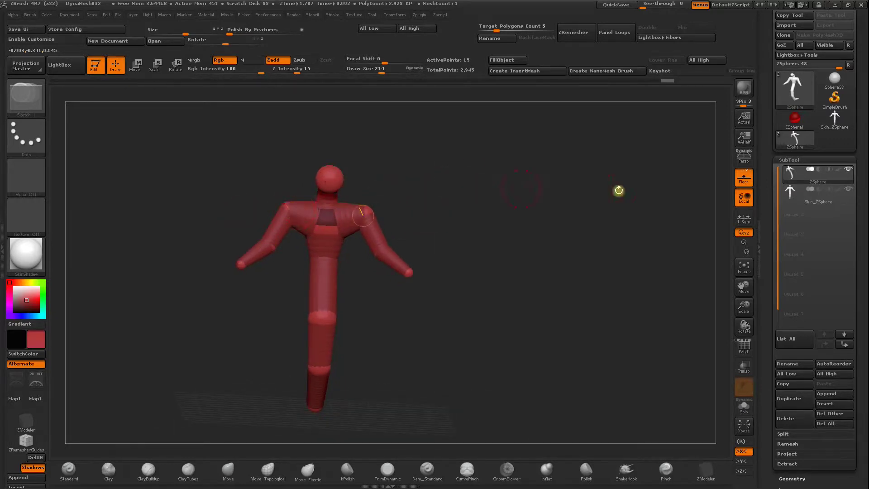
left_click_drag(710, 208, 601, 239, "shift")
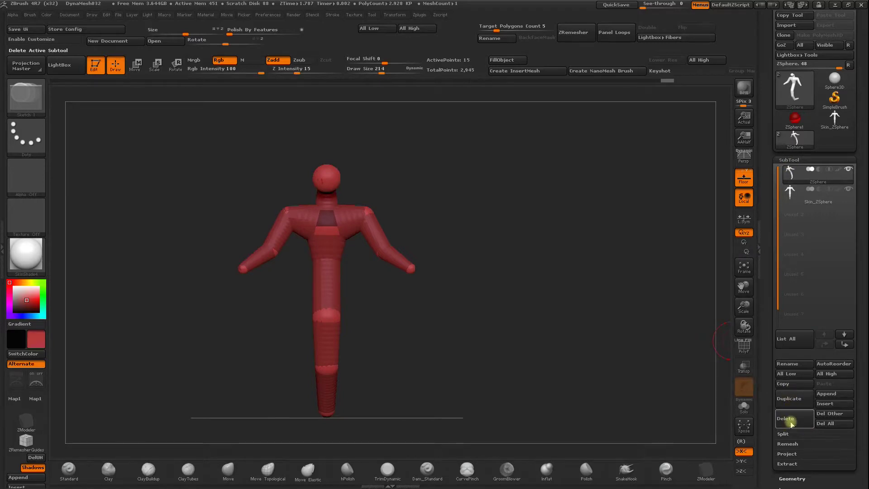
Step: Make Skin_ZSphere the active subtool and rotate to inspect the skin mesh
left_click(791, 197)
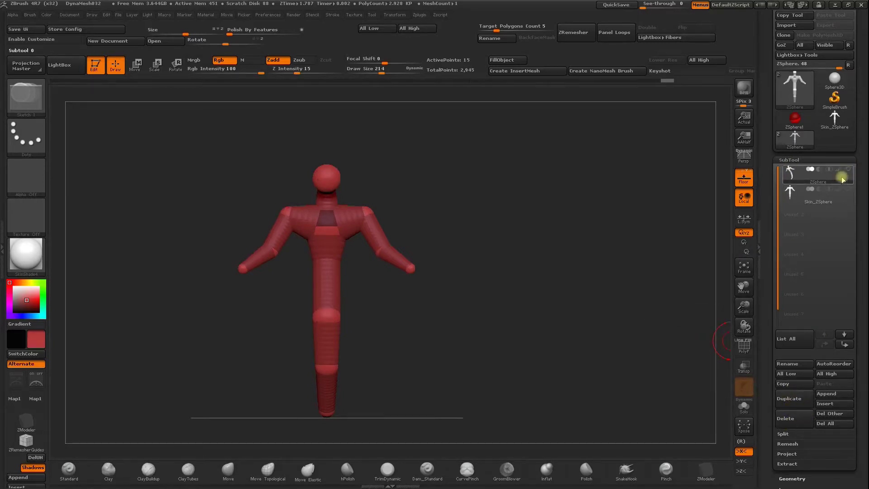
left_click(791, 199)
left_click_drag(497, 228, 344, 230)
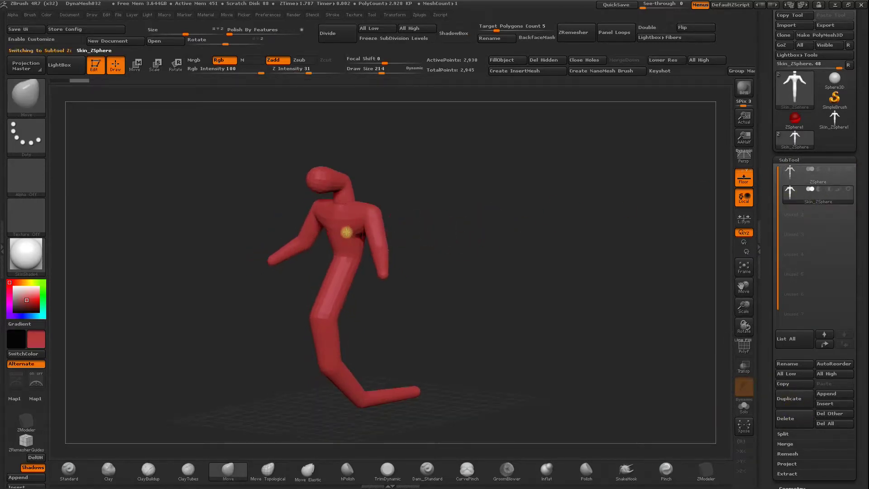
mouse_move(460, 199)
left_mouse_down()
mouse_move(498, 192)
mouse_move(481, 195)
left_mouse_up()
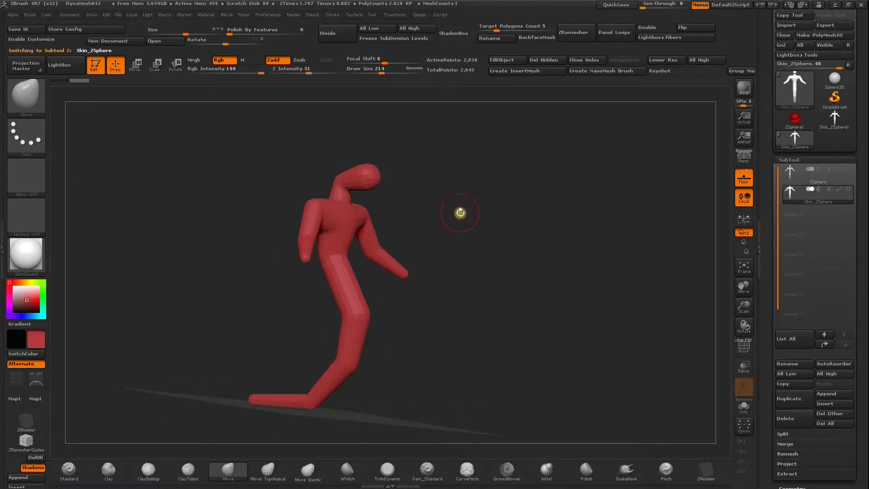
mouse_move(460, 216)
left_mouse_down()
mouse_move(436, 219)
mouse_move(444, 220)
left_mouse_up()
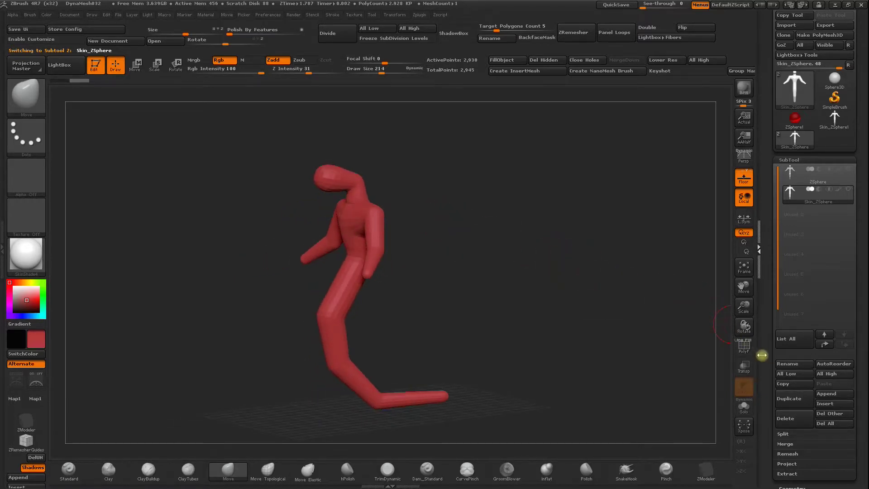
scroll(768, 380, "down", 5)
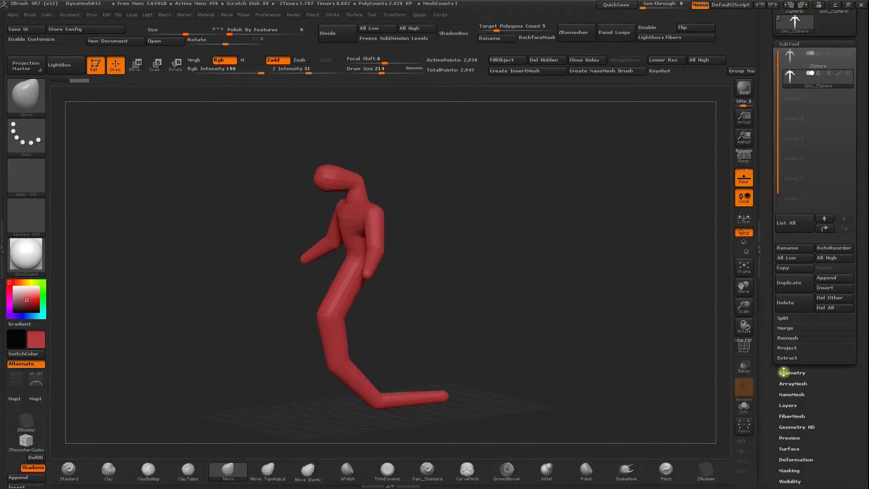
Step: Subdivide the Skin_ZSphere mesh twice via Geometry Divide, reaching level 4
left_click(791, 373)
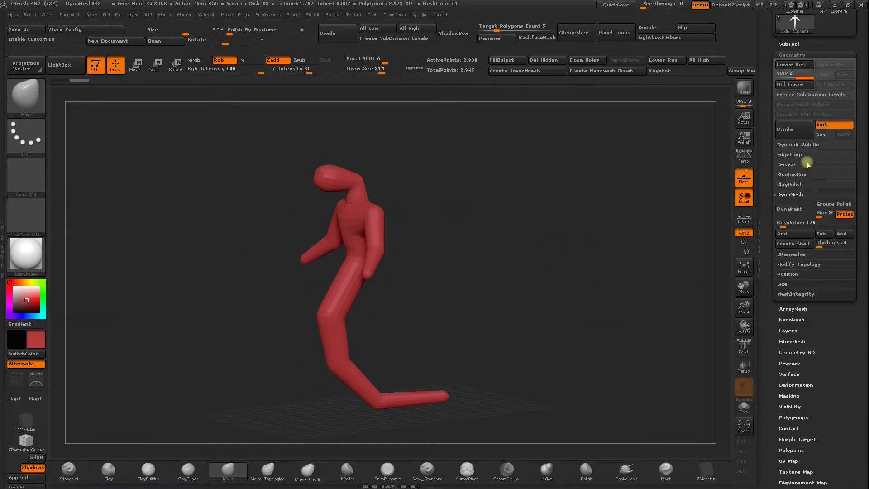
left_click(790, 135)
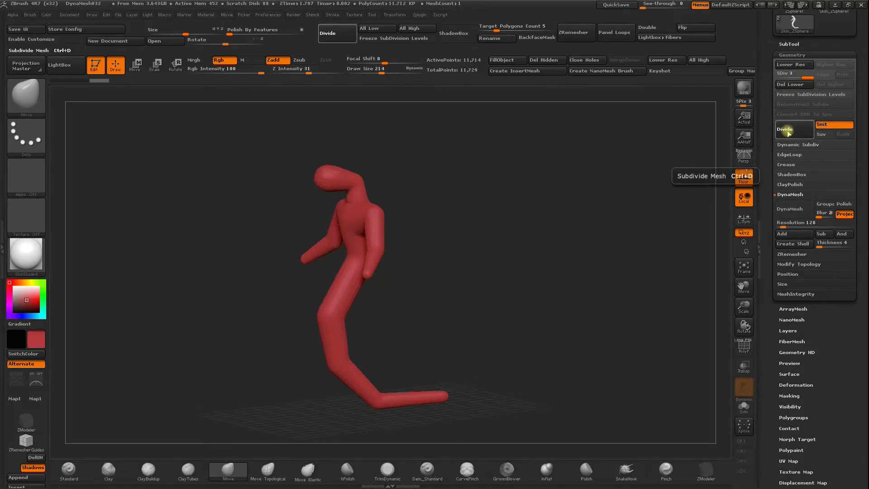
left_click_drag(538, 196, 376, 237, "shift")
key("ctrl+d")
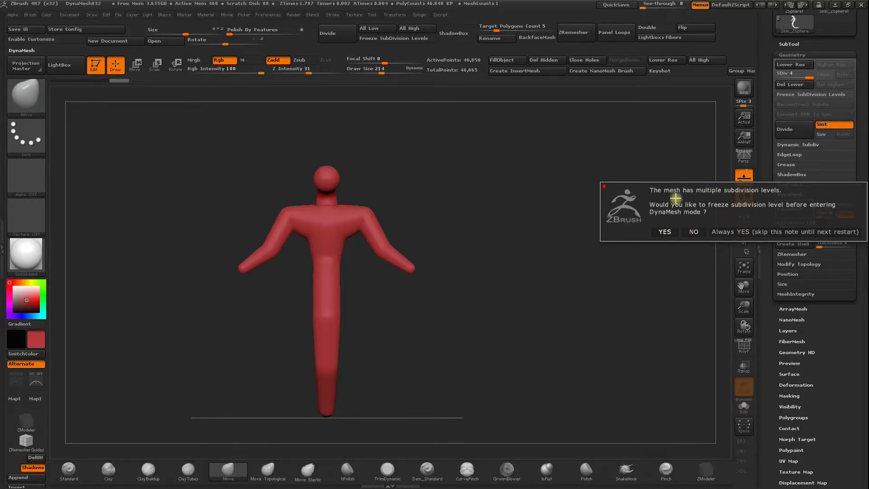
Step: DynaMesh the figure at resolution 128, declining to freeze subdivisions
left_click(664, 232)
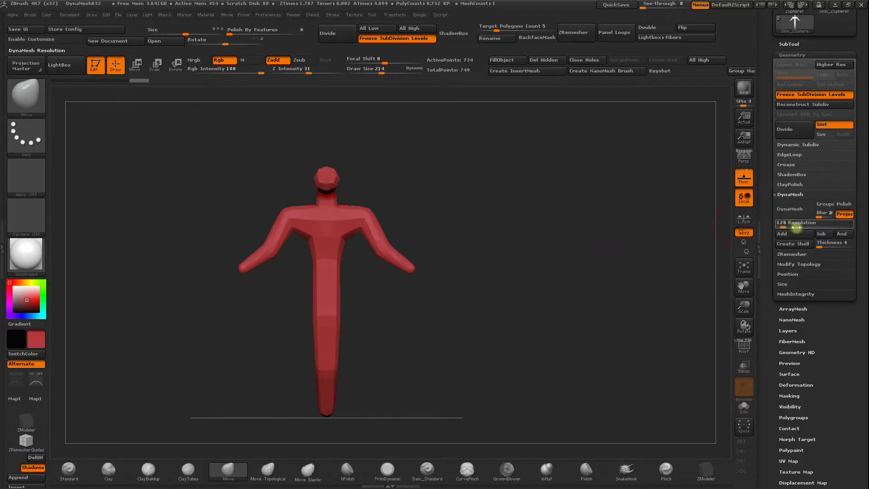
mouse_move(435, 203)
left_mouse_down()
mouse_move(452, 219)
mouse_move(517, 204)
left_mouse_up()
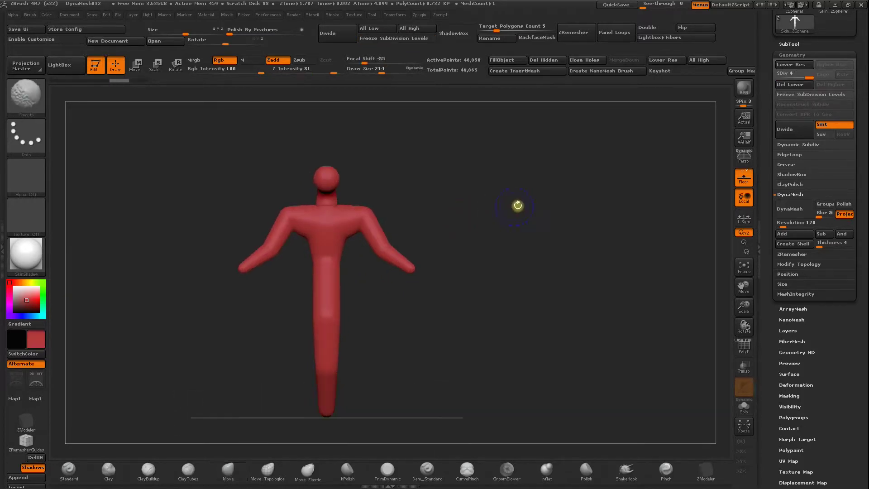
left_click(801, 212)
left_click(696, 232)
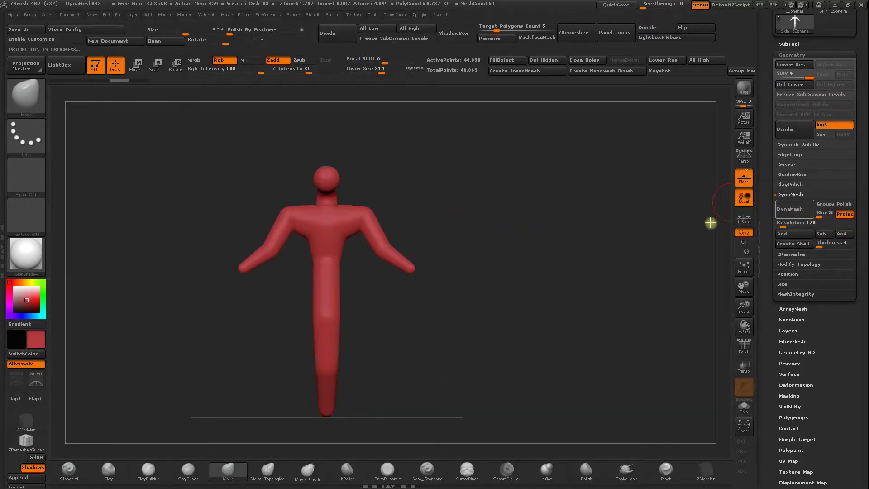
Step: Turn on PolyF polygroup colours and wireframe, and orbit to inspect the remeshed figure
left_click(743, 346)
mouse_move(480, 253)
left_mouse_down()
mouse_move(462, 250)
mouse_move(652, 294)
left_mouse_up()
left_click_drag(744, 307, 743, 299)
mouse_move(565, 253)
left_mouse_down()
mouse_move(555, 257)
mouse_move(537, 243)
mouse_move(449, 281)
left_mouse_up()
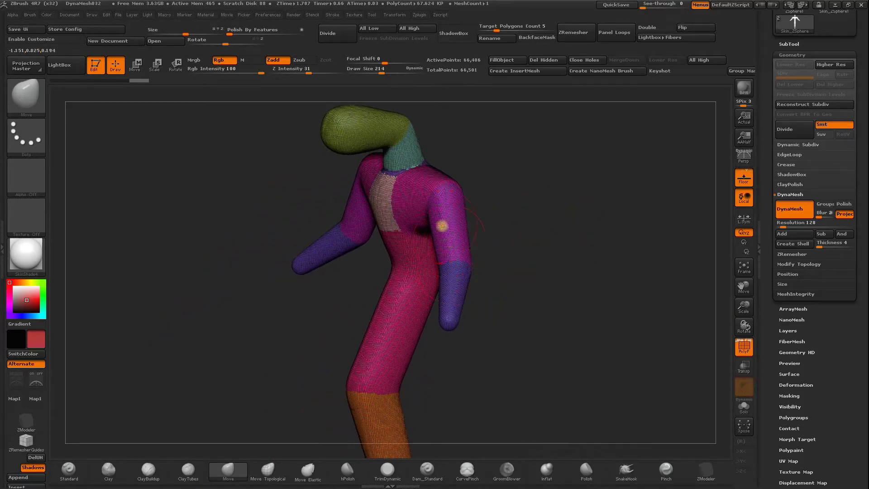
Step: Orbit around the DynaMeshed figure and hide the polygroup colours and wireframe
mouse_move(520, 252)
left_mouse_down("shift")
mouse_move(482, 265)
mouse_move(545, 223)
left_mouse_up("shift")
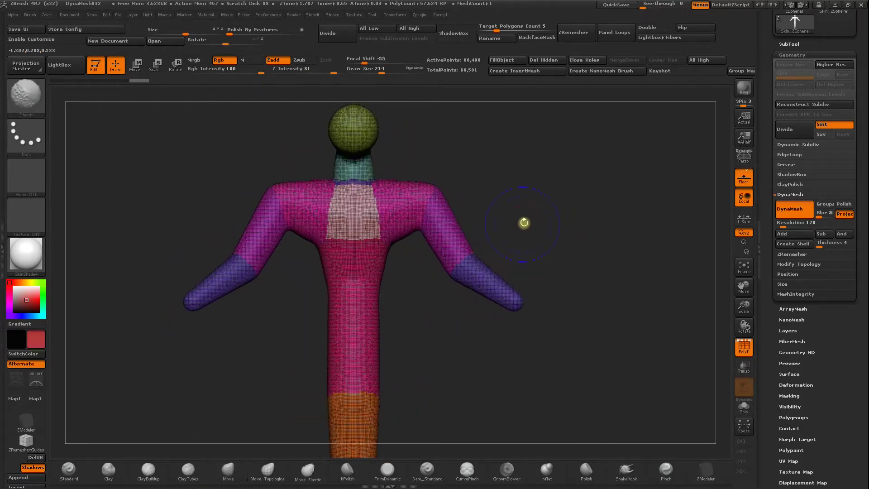
mouse_move(600, 216)
left_mouse_down()
mouse_move(637, 206)
mouse_move(531, 244)
mouse_move(473, 310)
mouse_move(474, 272)
mouse_move(635, 197)
mouse_move(605, 202)
left_mouse_up()
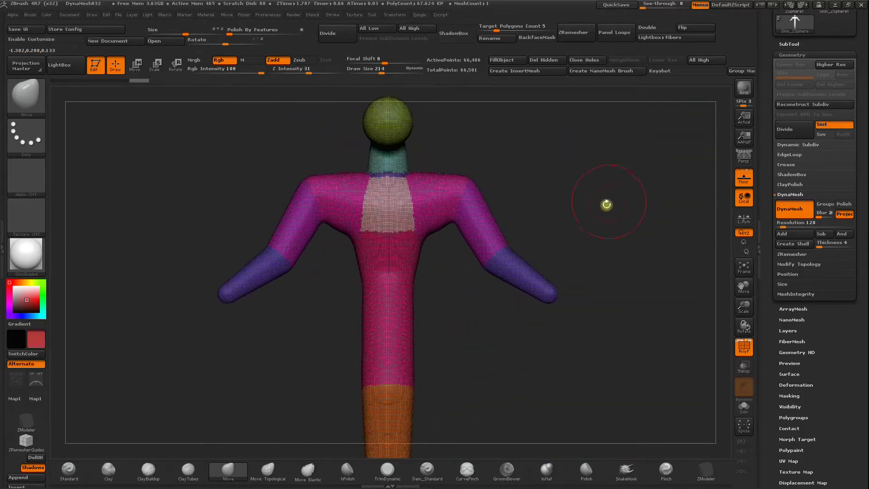
mouse_move(550, 239)
left_mouse_down()
mouse_move(597, 230)
mouse_move(602, 248)
left_mouse_up()
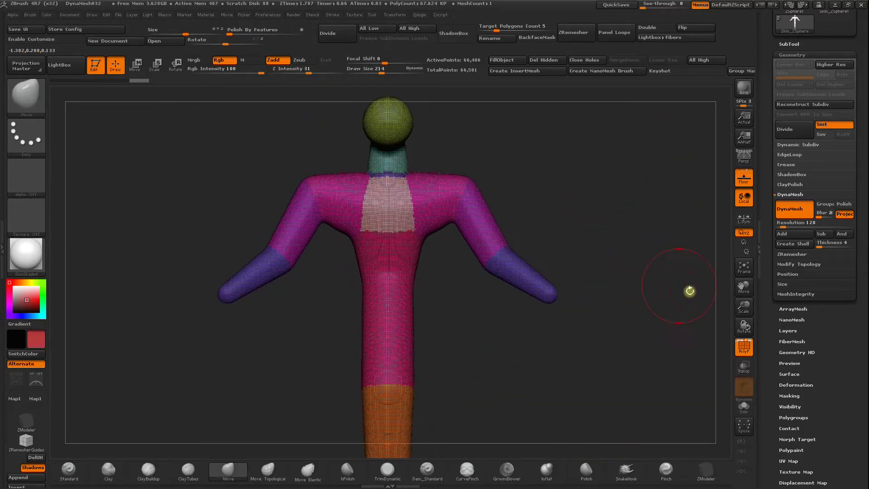
left_click_drag(745, 308, 720, 332)
left_click(749, 350)
mouse_move(643, 280)
left_mouse_down()
mouse_move(601, 246)
mouse_move(560, 252)
left_mouse_up()
left_click_drag(376, 207, 275, 453)
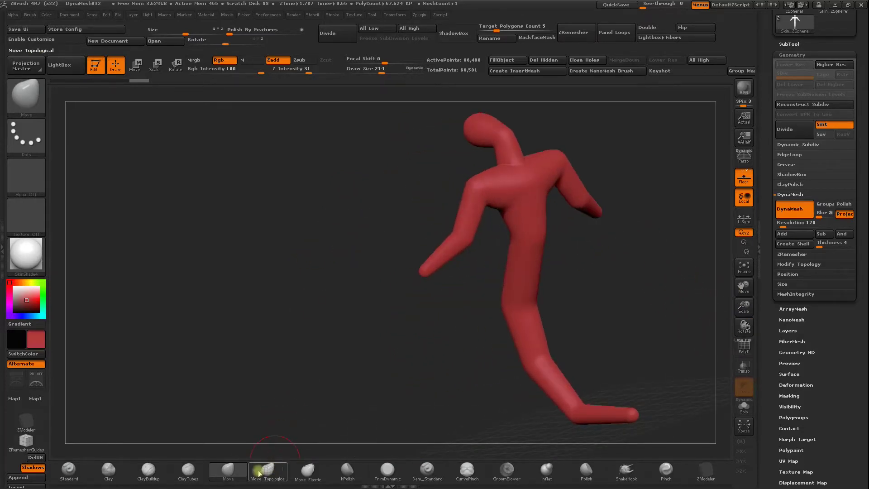
Step: With ClayBuildup and X symmetry, build up clay across the chest toward the shoulders
left_click(149, 469)
left_click_drag(362, 210, 386, 200, "shift")
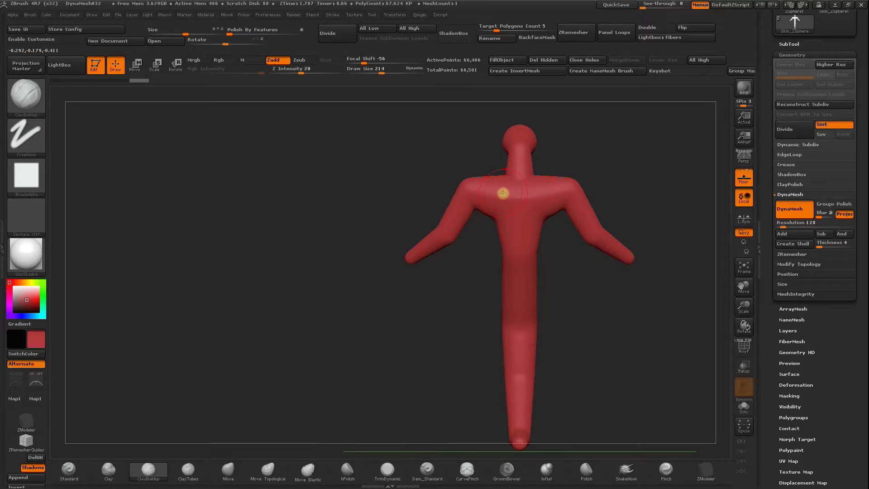
key("x")
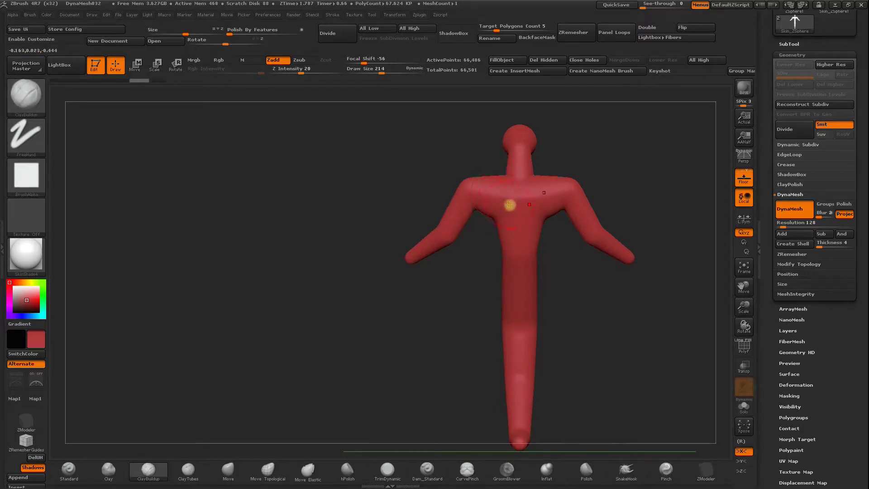
mouse_move(502, 196)
left_mouse_down()
mouse_move(467, 203)
mouse_move(421, 192)
mouse_move(467, 189)
mouse_move(449, 196)
mouse_move(432, 185)
mouse_move(440, 177)
mouse_move(394, 199)
mouse_move(368, 227)
mouse_move(410, 220)
mouse_move(430, 305)
mouse_move(483, 268)
mouse_move(566, 344)
mouse_move(538, 340)
left_mouse_up()
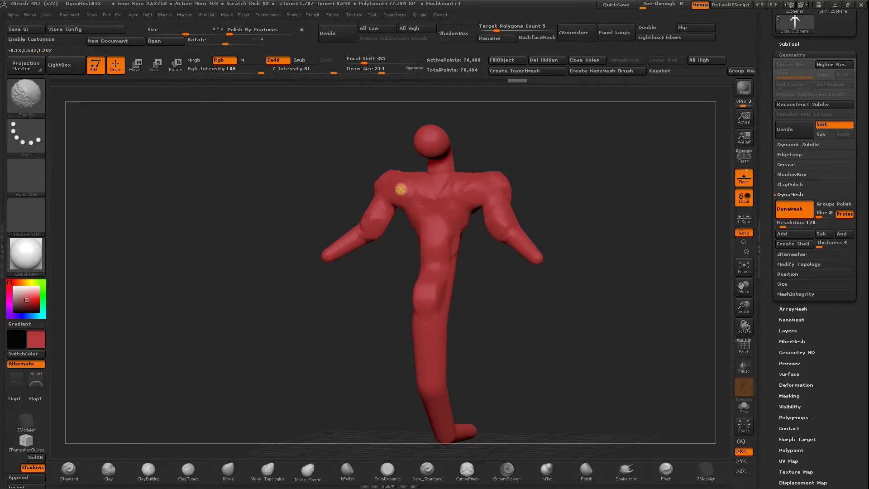
Step: Build a raised clay mass down the torso front, checking it from several angles
mouse_move(368, 252)
left_mouse_down()
mouse_move(332, 302)
mouse_move(326, 283)
mouse_move(353, 262)
left_mouse_up()
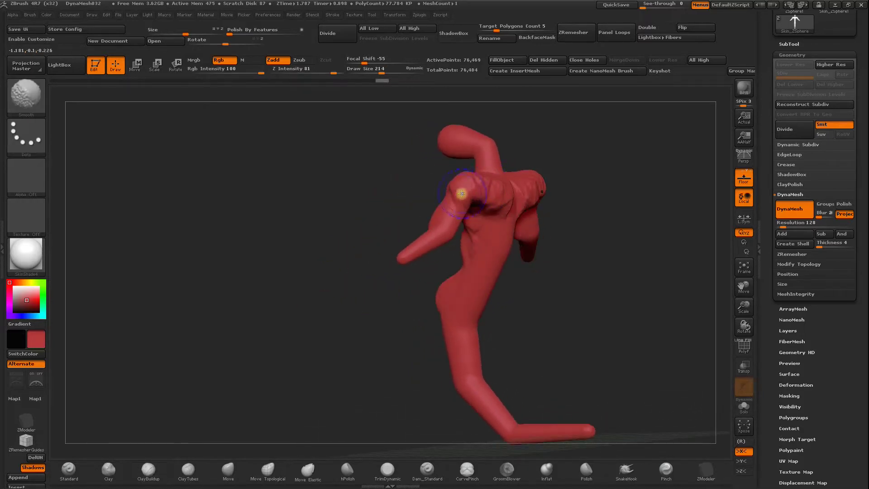
left_click_drag(528, 194, 626, 248, "shift")
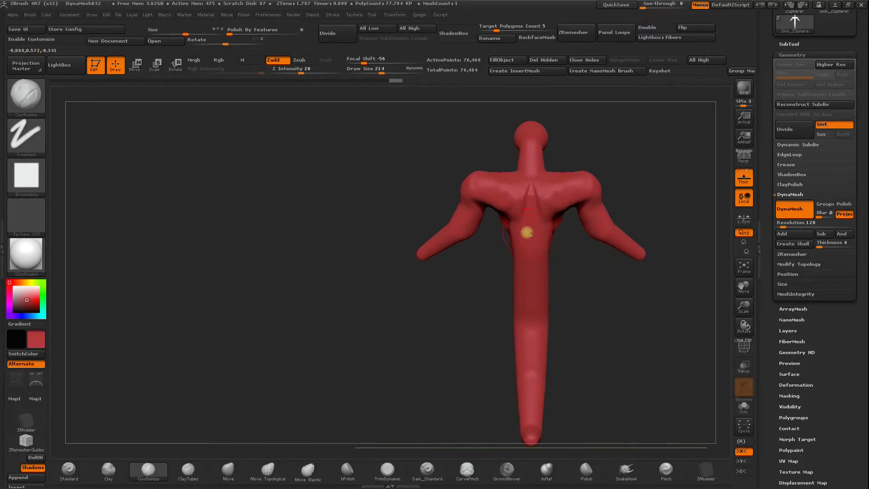
left_click_drag(527, 237, 532, 271)
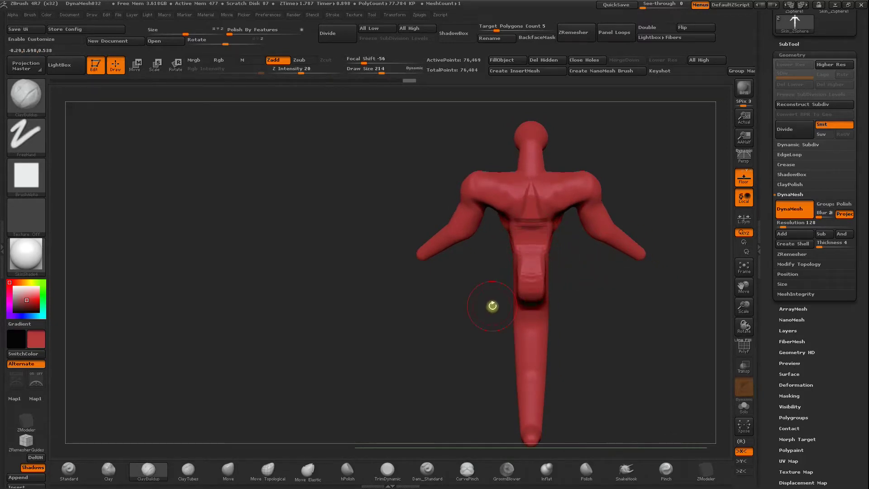
left_click_drag(493, 306, 540, 281)
mouse_move(533, 242)
left_mouse_down("shift")
mouse_move(651, 306)
mouse_move(598, 297)
mouse_move(602, 229)
mouse_move(656, 222)
mouse_move(628, 245)
left_mouse_up("shift")
mouse_move(651, 196)
left_mouse_down()
mouse_move(458, 294)
mouse_move(433, 278)
mouse_move(341, 332)
mouse_move(442, 248)
left_mouse_up()
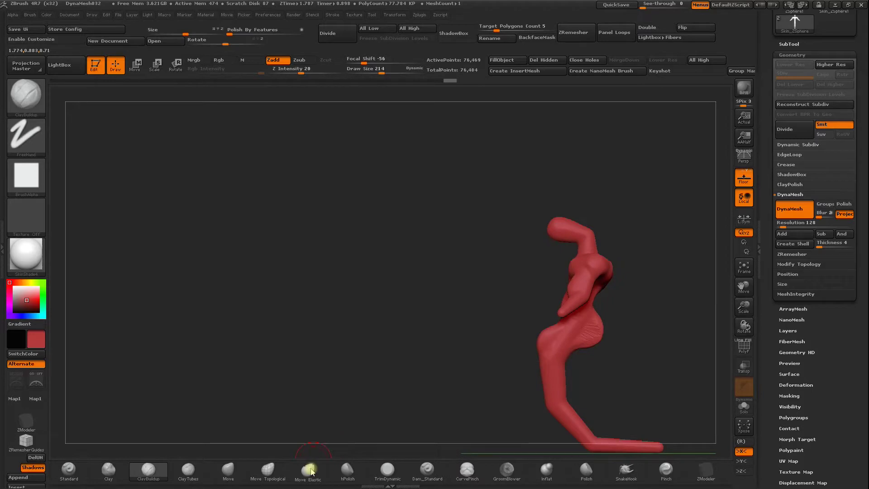
Step: Pull the head back into a curved pose using Move Elastic at Draw Size 318 and Move Topological
left_click(309, 471)
key("space")
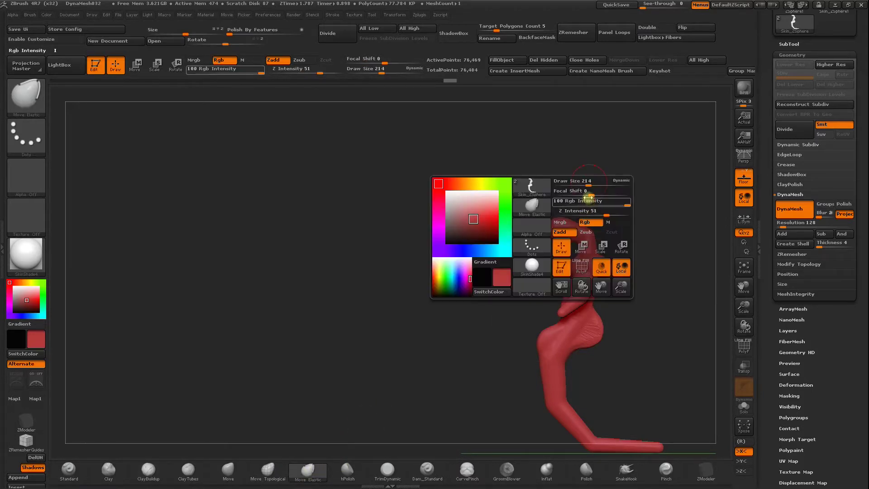
left_click_drag(583, 190, 595, 184)
mouse_move(549, 248)
left_mouse_down()
mouse_move(541, 254)
mouse_move(586, 218)
mouse_move(576, 226)
left_mouse_up()
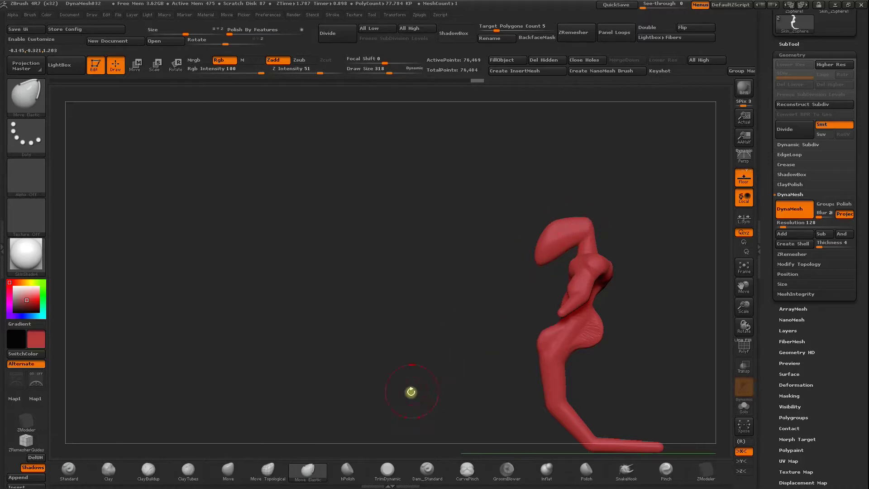
left_click(268, 469)
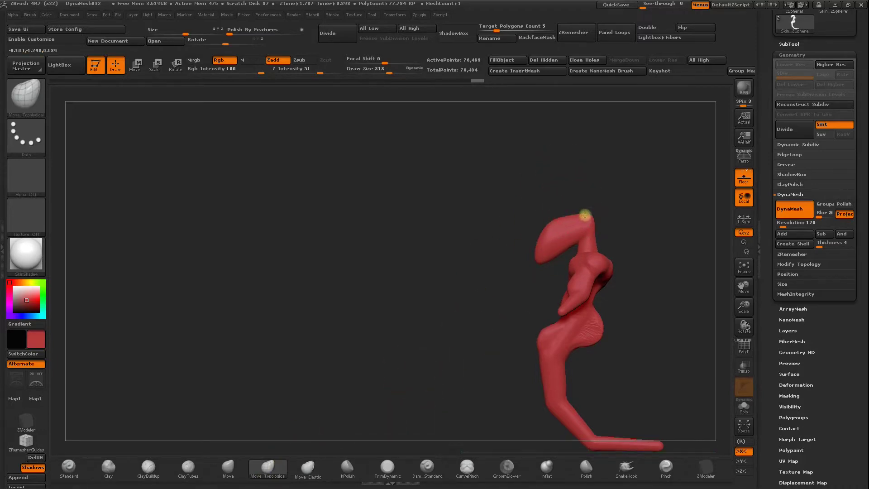
mouse_move(615, 248)
left_mouse_down()
mouse_move(557, 270)
mouse_move(546, 246)
left_mouse_up()
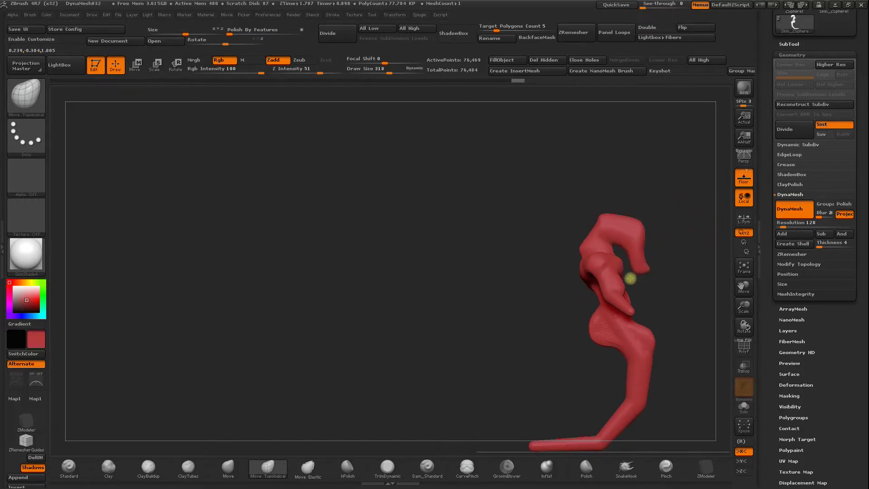
mouse_move(638, 155)
left_mouse_down()
mouse_move(607, 169)
mouse_move(474, 188)
mouse_move(655, 207)
mouse_move(610, 237)
mouse_move(611, 204)
mouse_move(556, 203)
mouse_move(506, 140)
mouse_move(473, 140)
mouse_move(579, 308)
mouse_move(527, 346)
mouse_move(496, 302)
left_mouse_up()
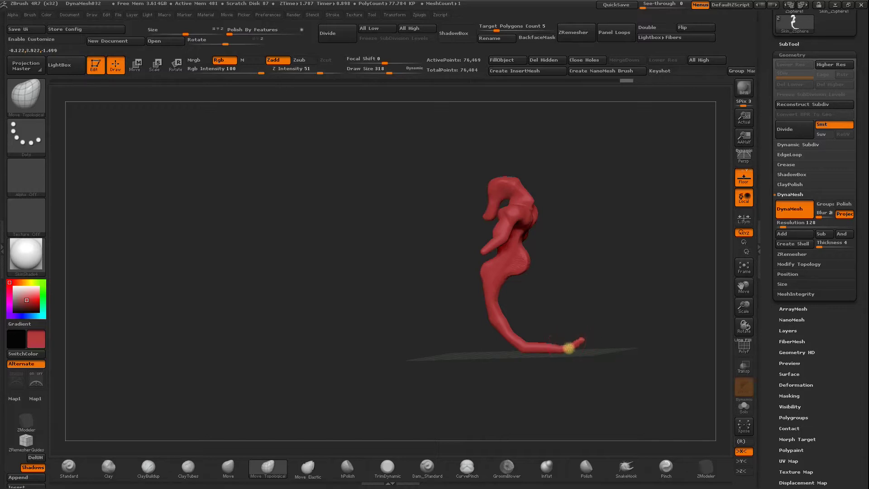
mouse_move(542, 347)
left_mouse_down()
mouse_move(576, 302)
mouse_move(686, 204)
left_mouse_up()
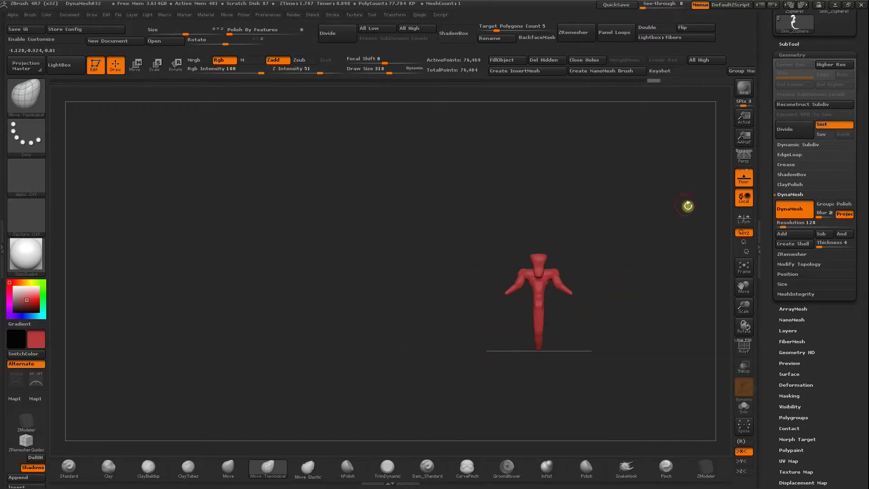
Step: Re-DynaMesh the figure with a Ctrl-drag on empty canvas, reaching 86,860 points
key("ctrl")
left_click_drag(580, 292, 655, 273, "ctrl")
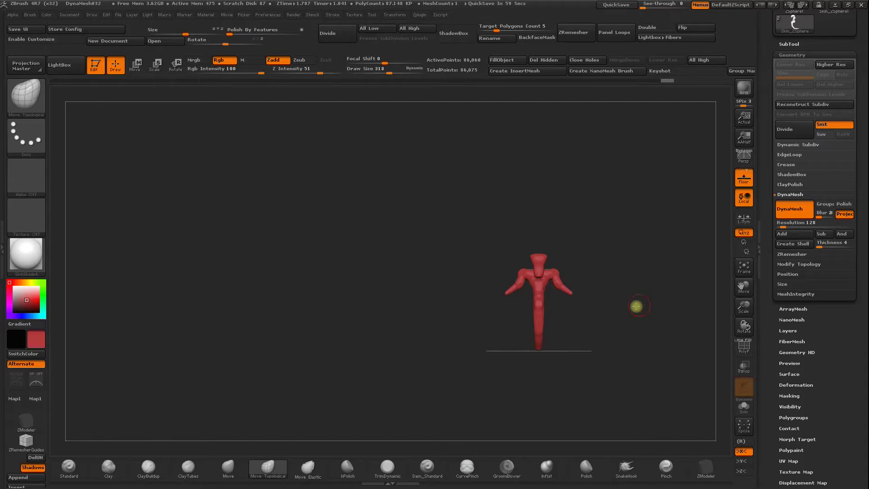
key("f")
mouse_move(560, 315)
left_mouse_down()
mouse_move(516, 325)
mouse_move(549, 223)
mouse_move(590, 211)
left_mouse_up()
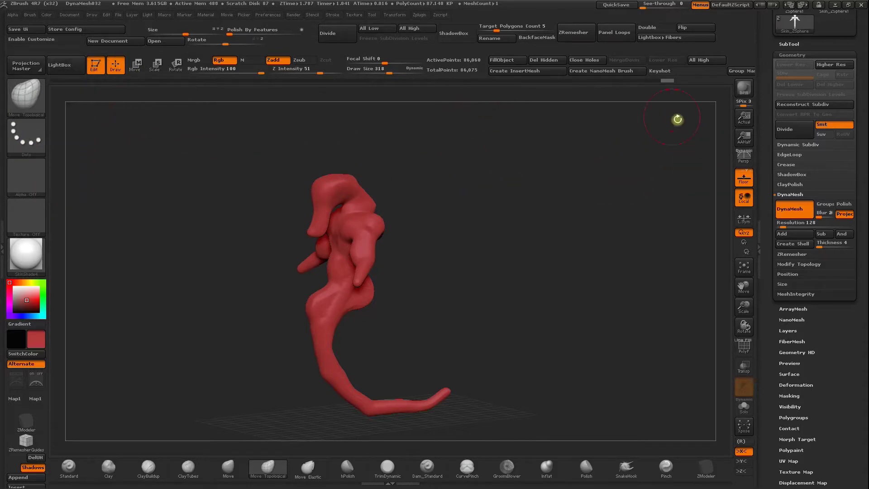
Step: Append a ZSphere as a new subtool of the figure
left_click(773, 89)
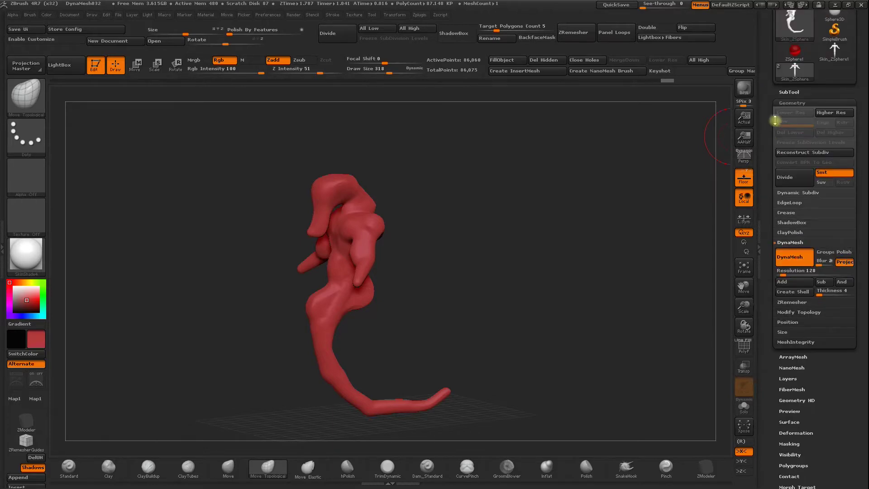
left_click(792, 88)
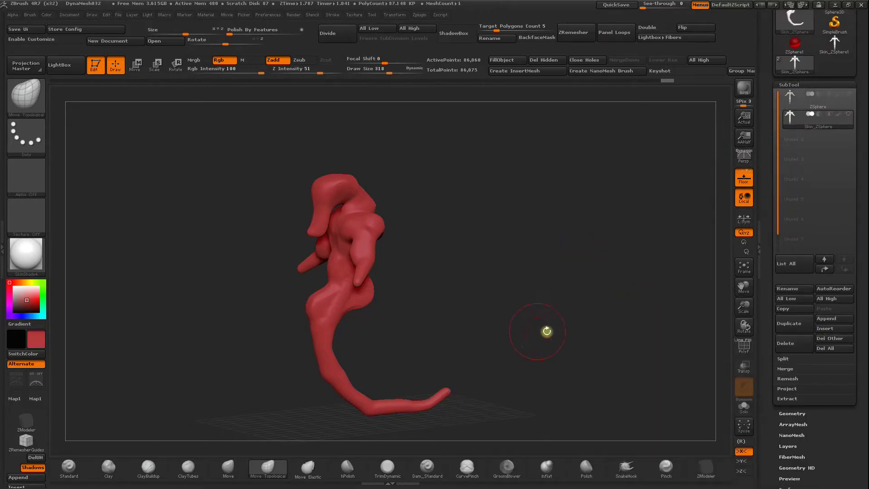
left_click(820, 326)
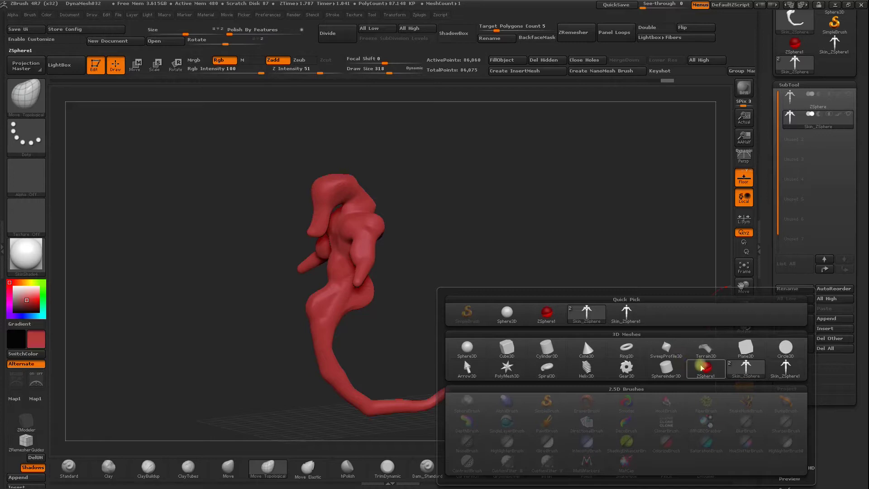
left_click(700, 365)
left_click_drag(664, 325, 452, 238)
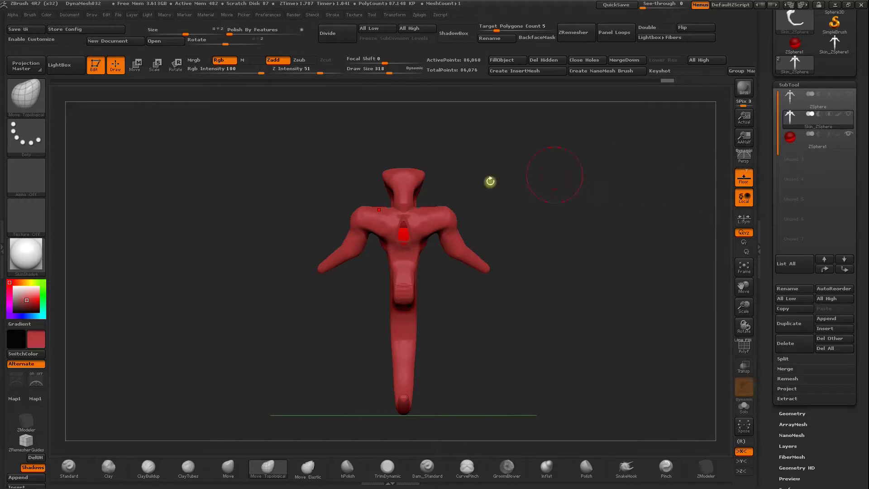
Step: Make ZSphere1 active, show the body alongside it, and scale the chest ZSphere down
left_click(135, 65)
mouse_move(462, 217)
left_mouse_down()
mouse_move(399, 225)
mouse_move(471, 225)
left_mouse_up()
left_click(368, 230, "alt")
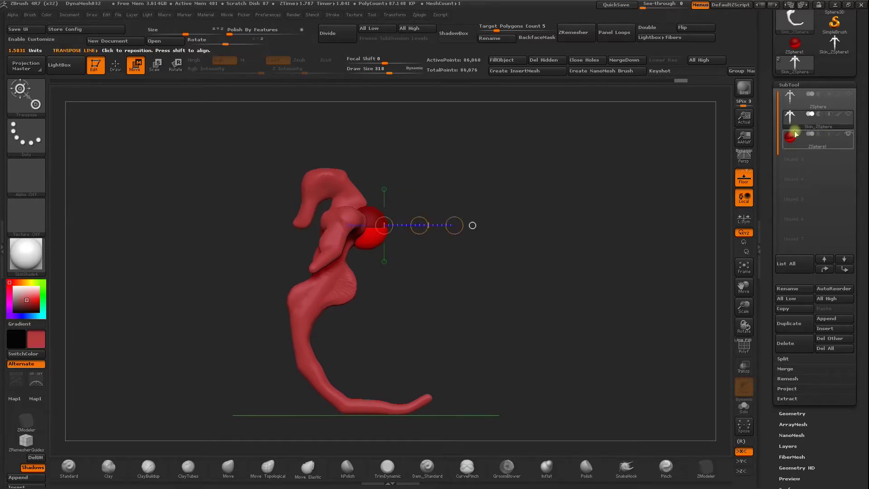
left_click(847, 116)
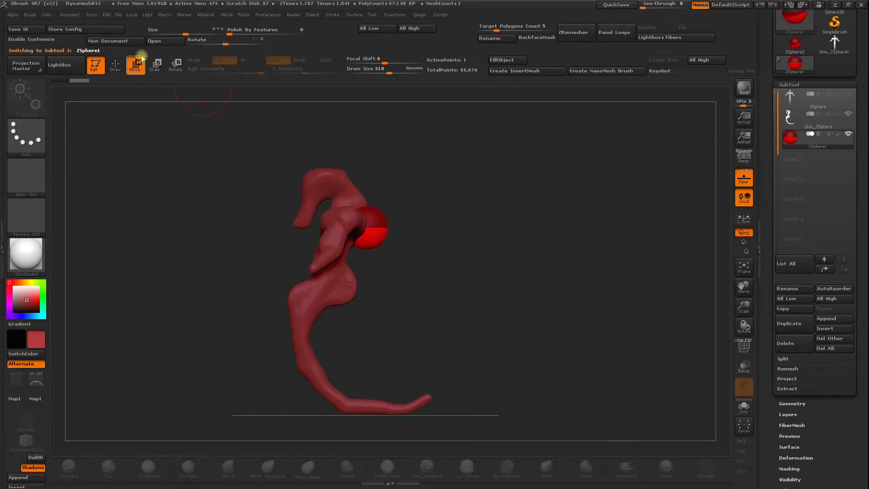
left_click(155, 64)
left_click_drag(391, 231, 326, 174)
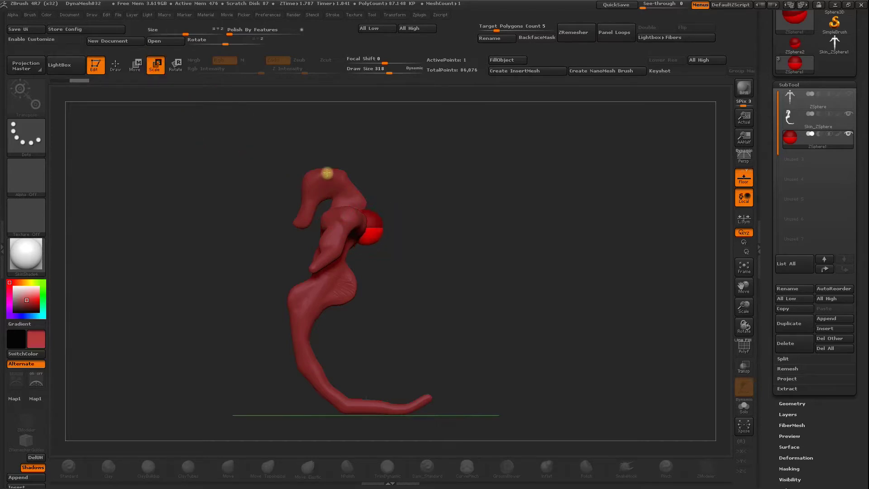
Step: Snap to a front view, switch to Draw and set Draw Size to 50
left_click_drag(521, 219, 275, 166, "shift")
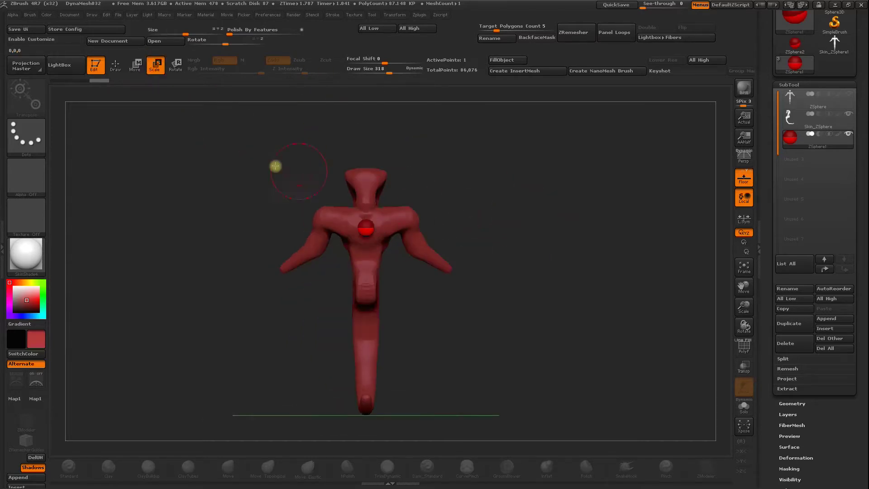
left_click(115, 65)
key("space")
left_click_drag(456, 220, 439, 221)
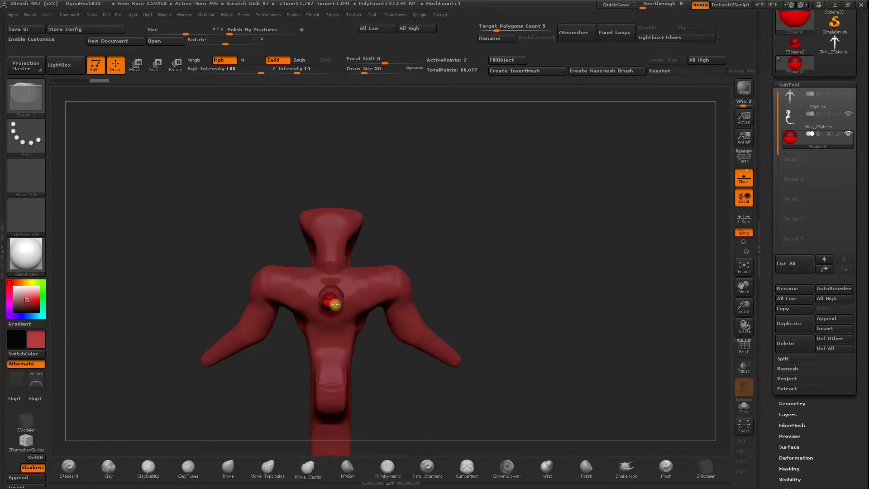
Step: Remove the stray chest sphere and pull out a mirrored pair of ZSphere horn chains
left_click(332, 301, "alt")
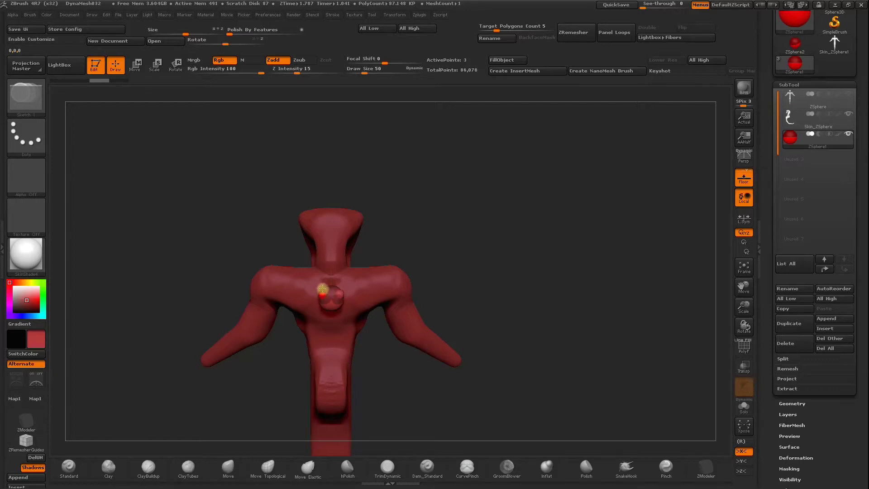
key("w")
mouse_move(277, 240)
left_mouse_down()
mouse_move(303, 288)
mouse_move(227, 261)
left_mouse_up()
mouse_move(449, 236)
left_mouse_down()
mouse_move(479, 217)
mouse_move(455, 245)
mouse_move(454, 171)
left_mouse_up()
Step: Insert a mid ZSphere and move the horn tips inward and down toward the head
key("q")
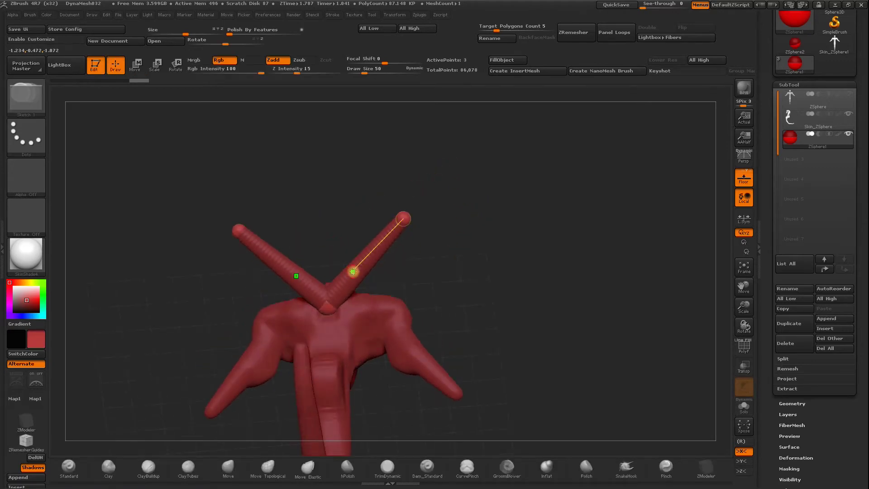
left_click(360, 264)
key("w")
mouse_move(402, 216)
left_mouse_down()
mouse_move(369, 203)
mouse_move(413, 215)
mouse_move(341, 254)
mouse_move(435, 211)
mouse_move(460, 240)
left_mouse_up()
mouse_move(618, 318)
left_mouse_down()
mouse_move(566, 208)
mouse_move(500, 260)
mouse_move(434, 204)
left_mouse_up()
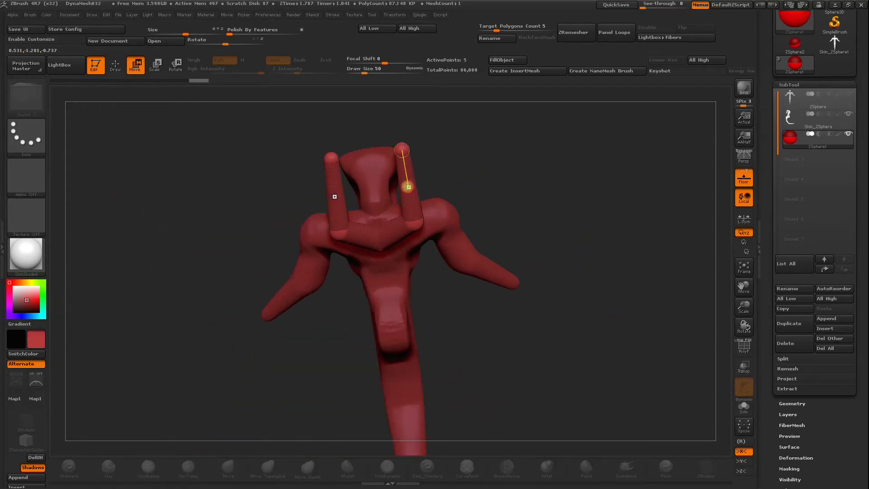
Step: Insert extra ZSpheres and swing the horn tips and middle joints up and outward
key("q")
left_click(407, 187)
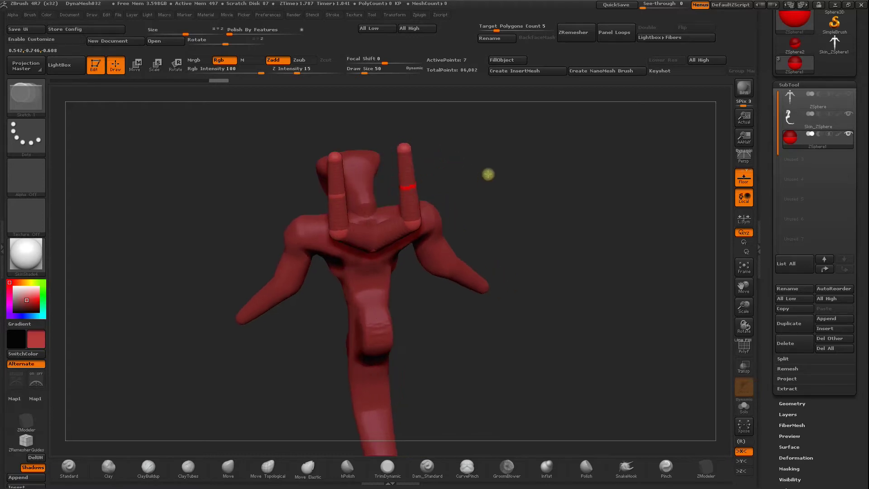
left_click_drag(487, 174, 460, 150)
key("w")
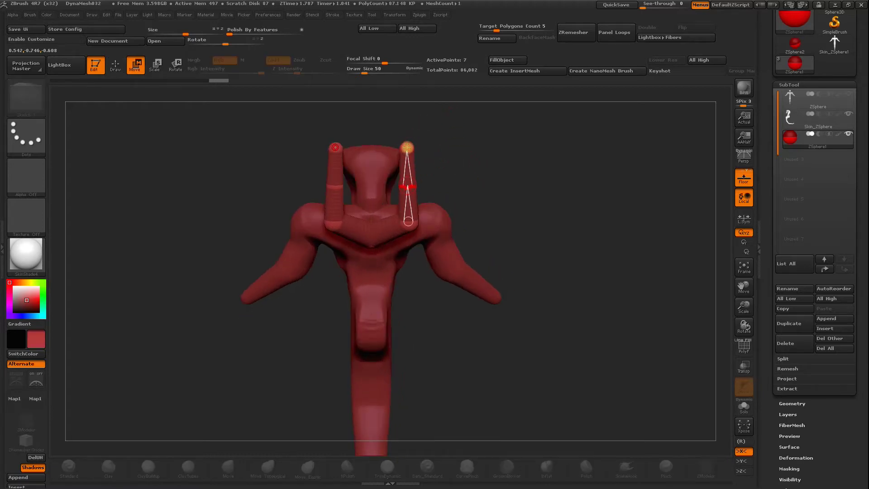
left_click_drag(407, 146, 456, 132)
mouse_move(403, 186)
left_mouse_down()
mouse_move(393, 176)
mouse_move(461, 122)
mouse_move(457, 131)
left_mouse_up()
Step: Taper the horn tips with Scale and preview the horns as a skinned mesh
key("e")
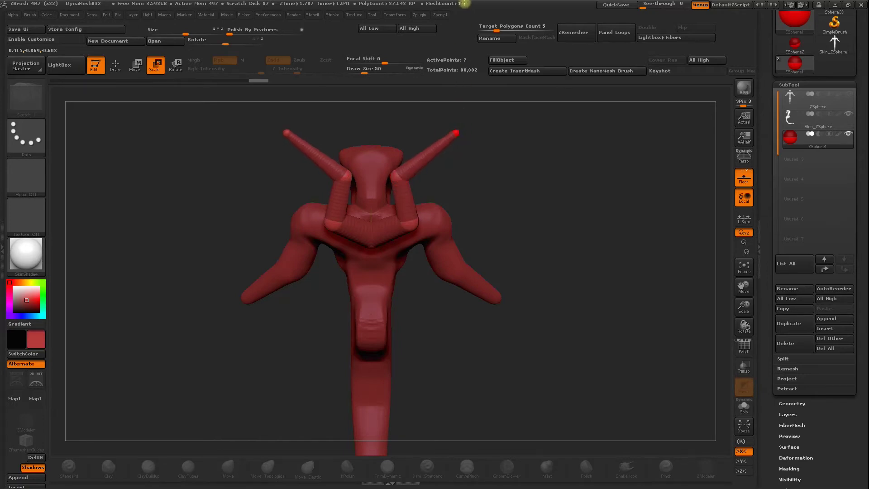
left_click_drag(514, 155, 493, 170)
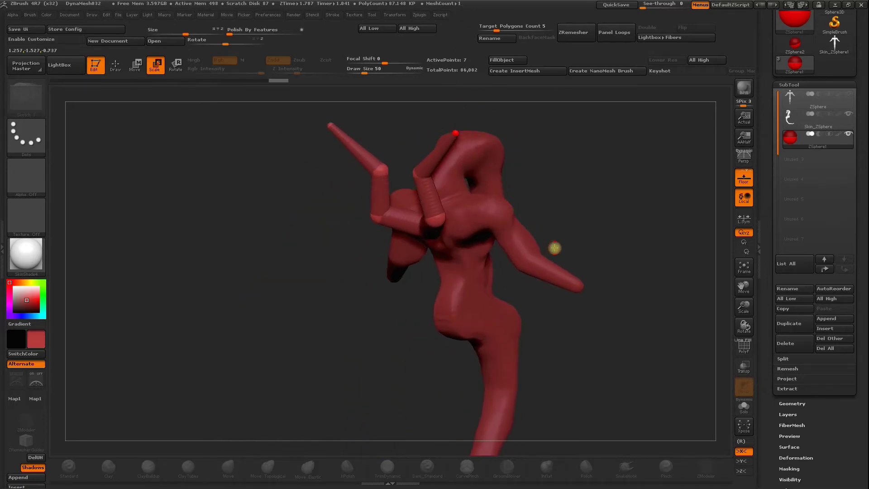
key("a")
mouse_move(592, 210)
left_mouse_down()
mouse_move(613, 182)
mouse_move(570, 210)
mouse_move(631, 267)
left_mouse_up()
left_click_drag(763, 397, 788, 329)
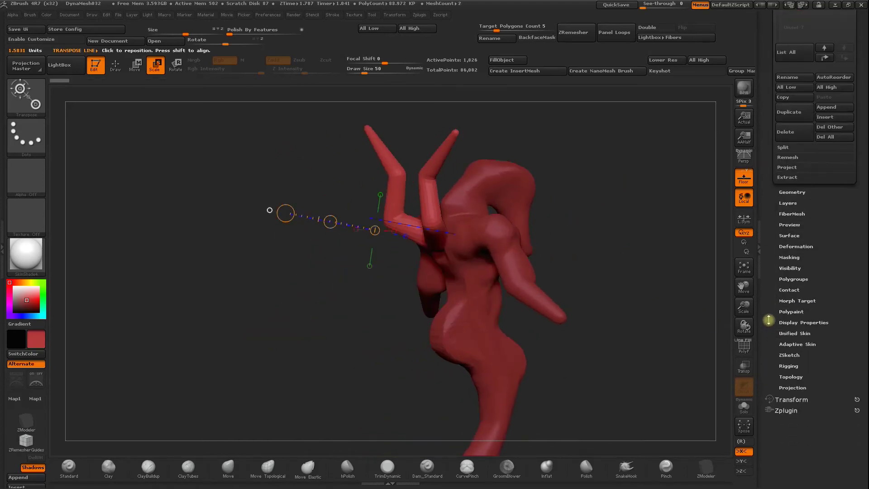
Step: Create an adaptive skin of the horns with Tool > Adaptive Skin > Make Adaptive Skin
left_click(788, 342)
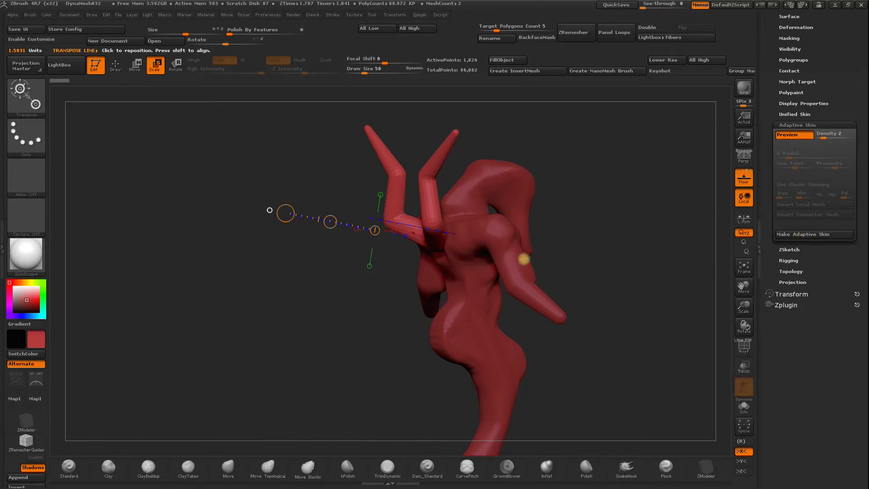
left_click(774, 235)
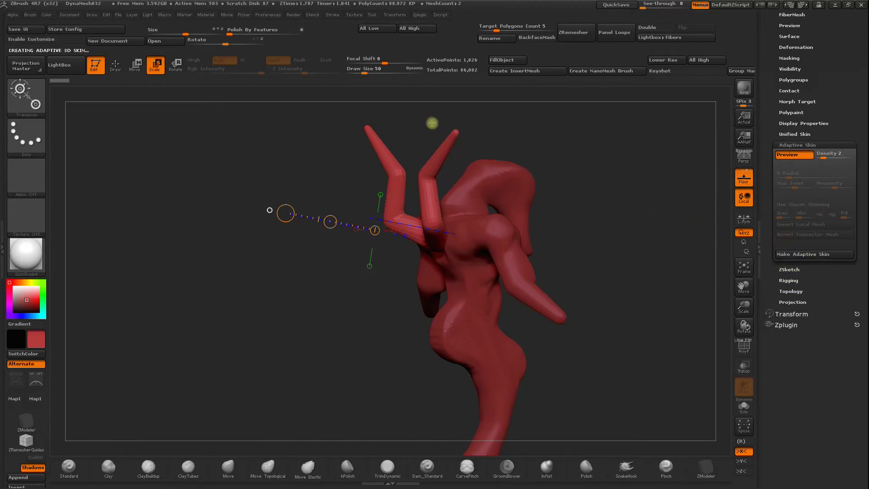
left_click(119, 68)
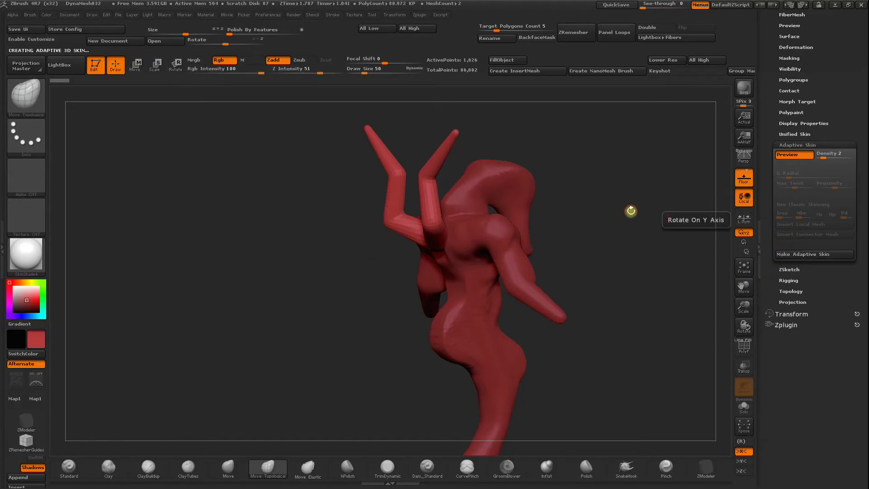
mouse_move(613, 194)
left_mouse_down()
mouse_move(727, 209)
mouse_move(785, 229)
left_mouse_up()
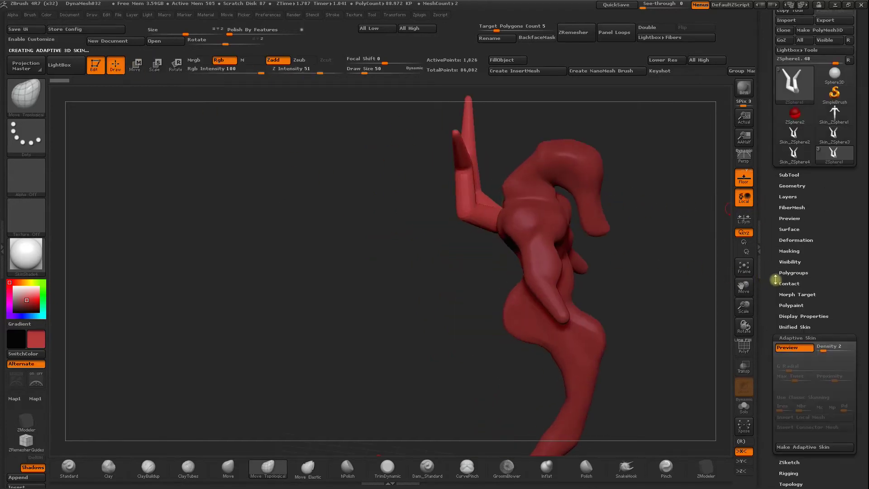
Step: Insert Skin_ZSphere4 as a new subtool of the figure
left_click(789, 204)
left_click_drag(773, 297, 773, 253)
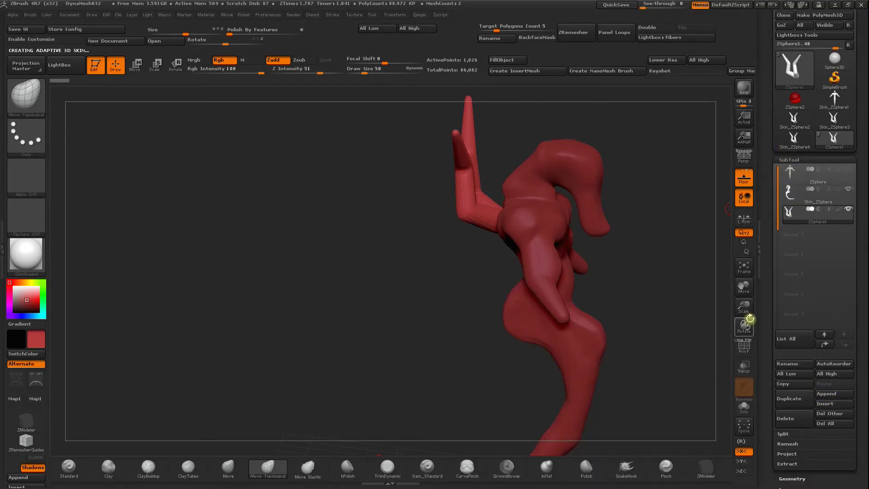
left_click(808, 403)
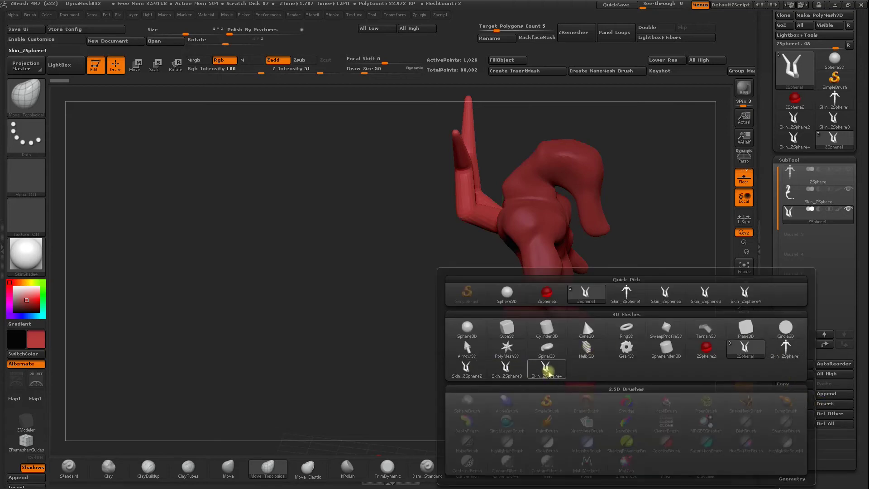
left_click(548, 371)
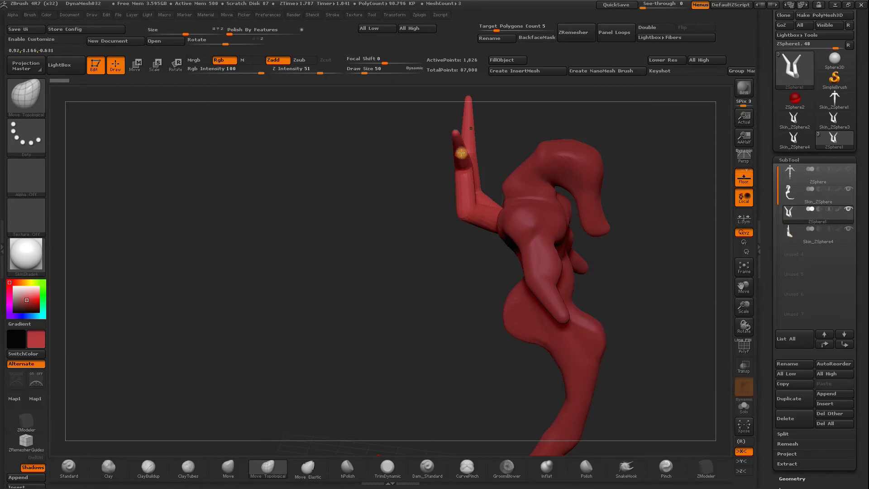
Step: Solo ZSphere1, toggle its skin preview, and delete the ZSphere1 subtool
left_click(848, 211, "shift")
key("a")
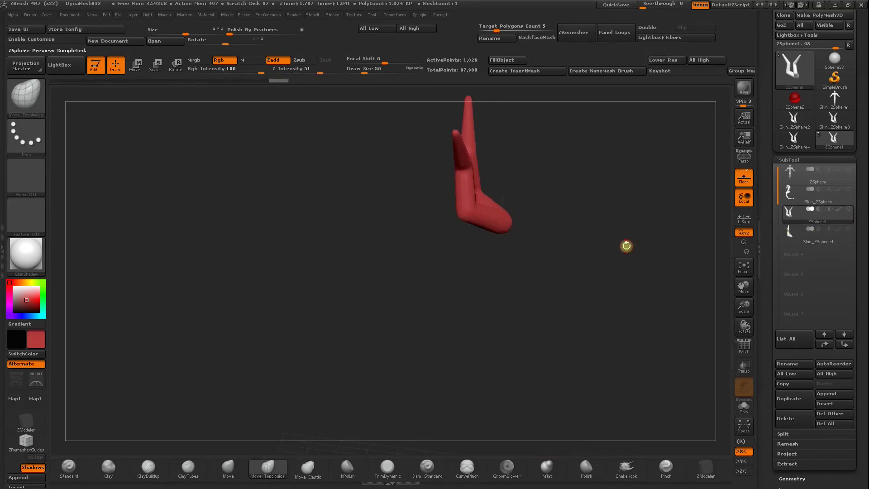
key("a")
key("a")
left_click_drag(599, 258, 588, 279)
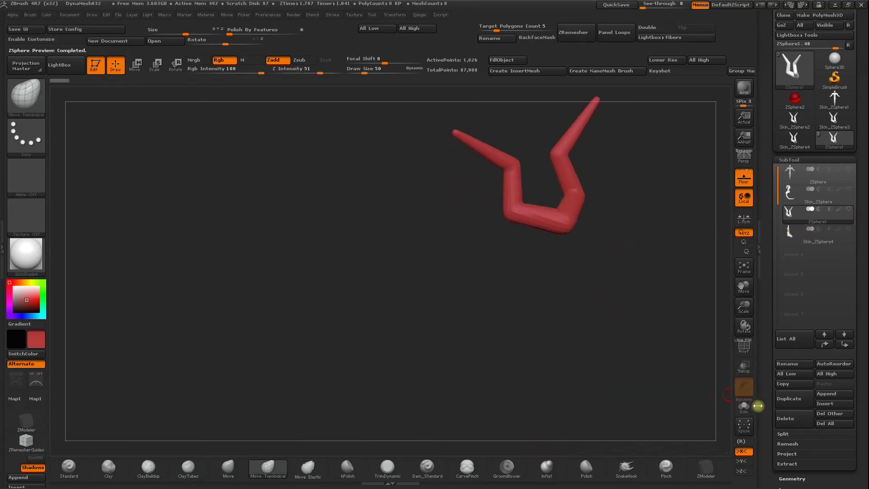
left_click(789, 418)
left_click(697, 438)
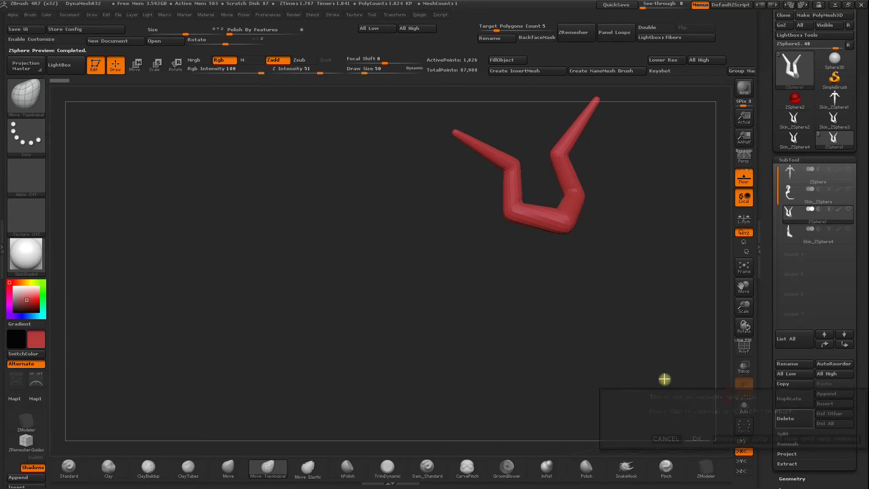
Step: Turn the horns toward the front and raise Draw Size to 220
mouse_move(658, 260)
left_mouse_down()
mouse_move(636, 254)
mouse_move(479, 290)
left_mouse_up()
key("space")
mouse_move(597, 200)
left_mouse_down()
mouse_move(548, 221)
mouse_move(539, 205)
mouse_move(586, 149)
left_mouse_up()
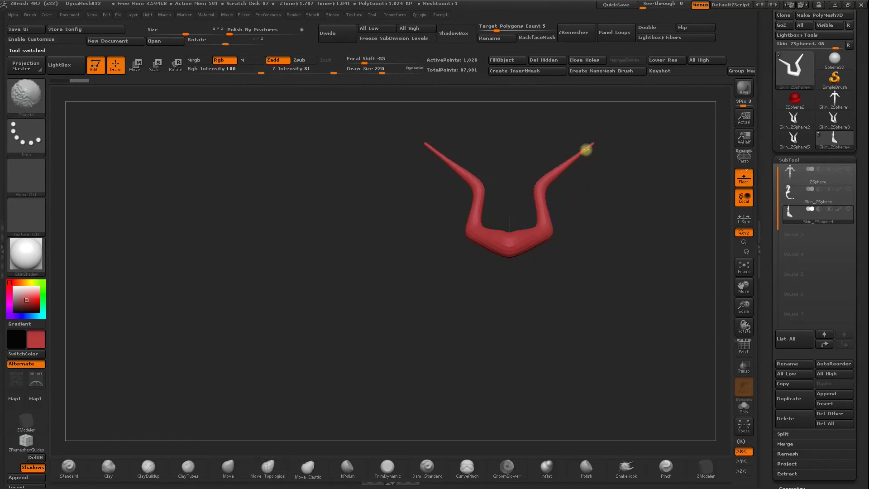
Step: Show all subtools, delete the ZSphere subtool, and zoom out to the whole figure
left_click(847, 209)
left_click(802, 171)
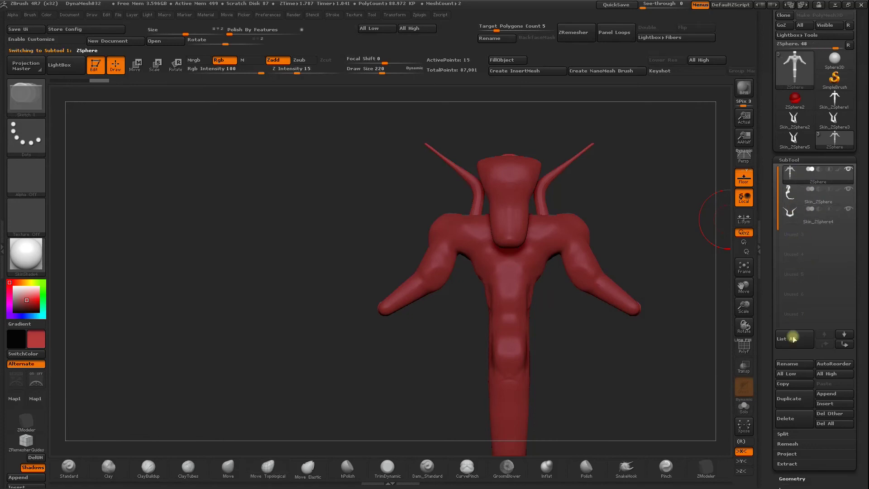
left_click(789, 418)
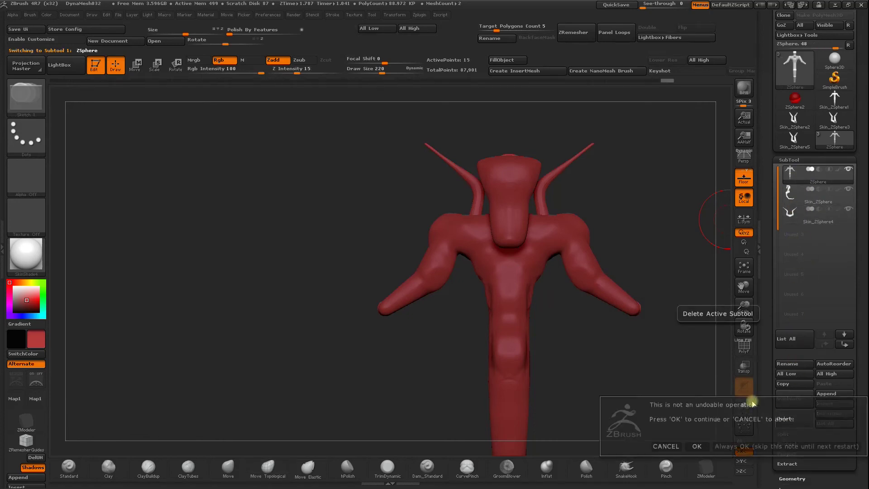
left_click(696, 446)
mouse_move(639, 373)
left_mouse_down()
mouse_move(596, 384)
mouse_move(624, 324)
left_mouse_up()
mouse_move(743, 306)
left_mouse_down()
mouse_move(699, 257)
mouse_move(666, 291)
mouse_move(616, 252)
mouse_move(589, 258)
left_mouse_up()
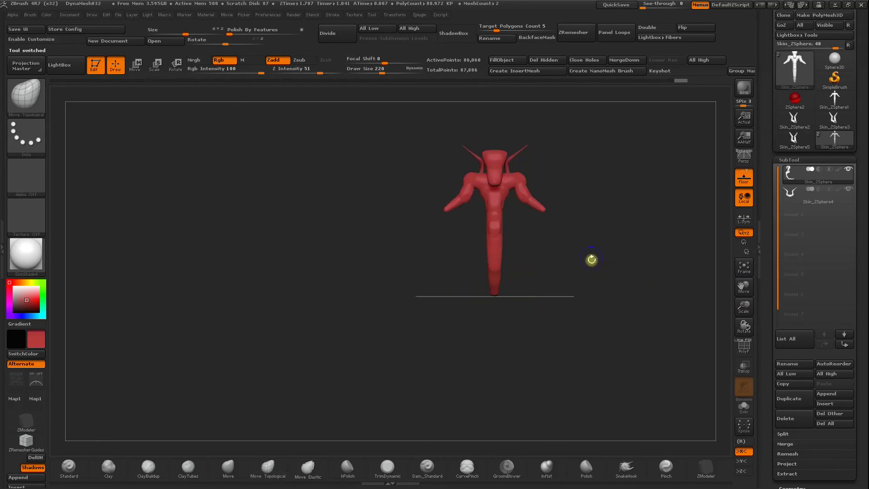